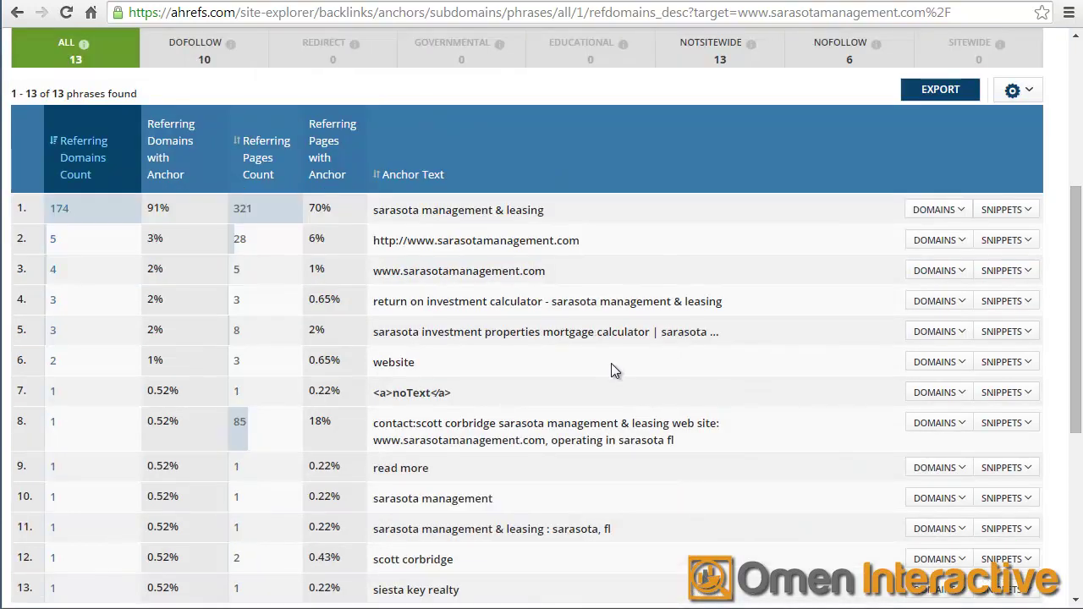
# Step: Review the anchor text phrases and highlight "sarasota management & leasing" in the first row
pyautogui.scroll(-1, 425, 296)
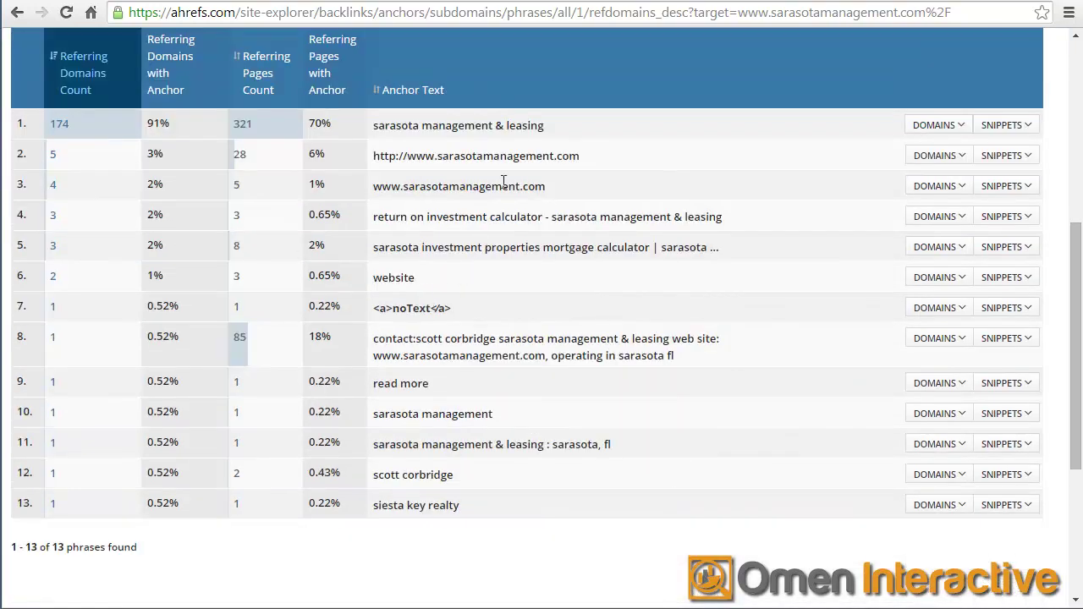
pyautogui.moveTo(550, 128); pyautogui.dragTo(377, 128)
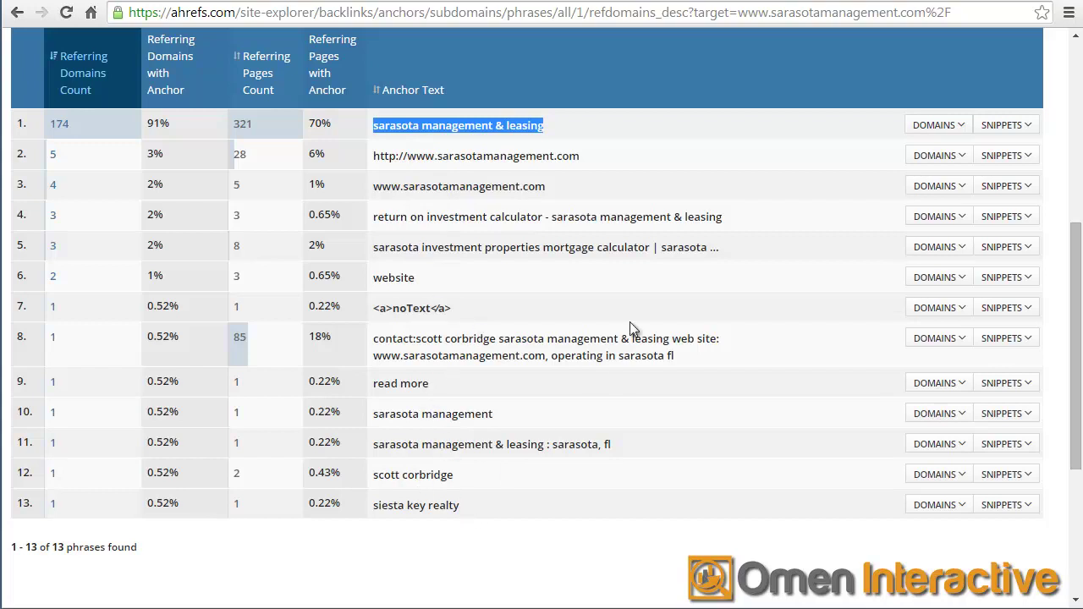
pyautogui.moveTo(550, 127); pyautogui.dragTo(378, 124)
pyautogui.scroll(3, 425, 413)
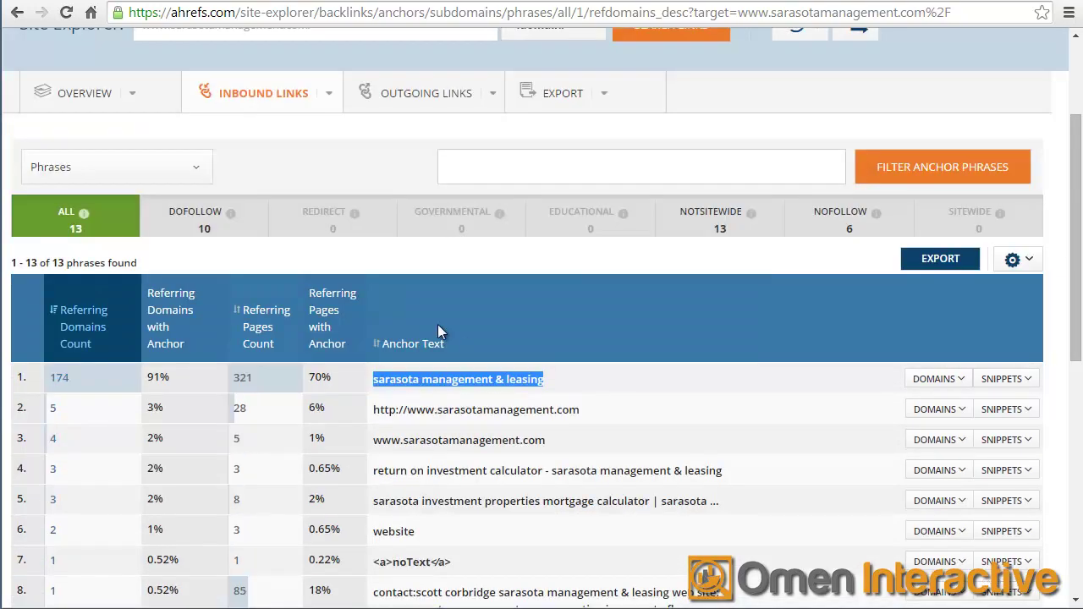
pyautogui.moveTo(287, 100)
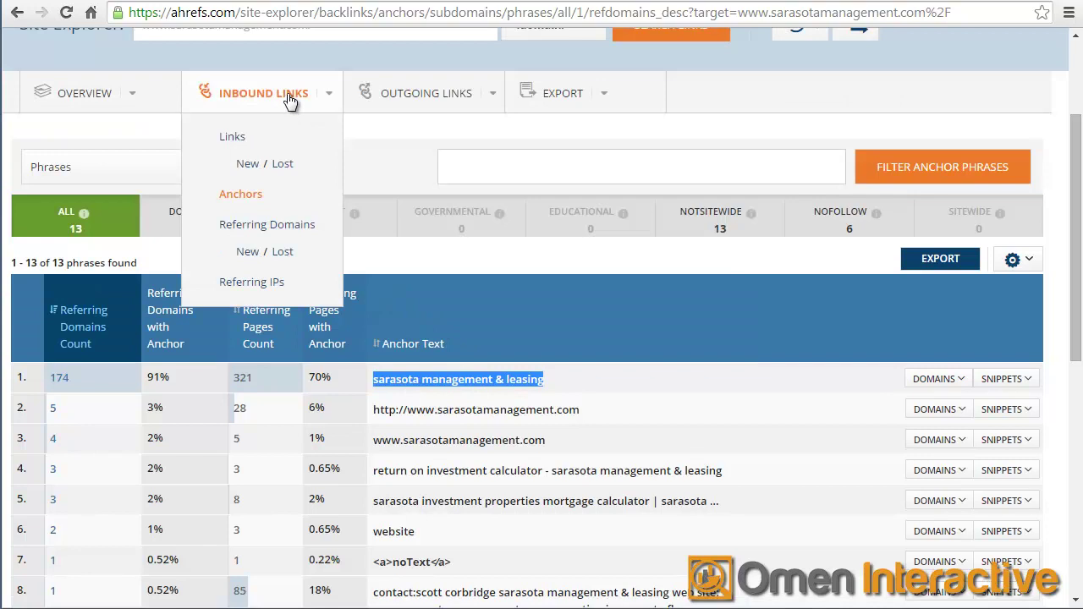
pyautogui.moveTo(128, 100)
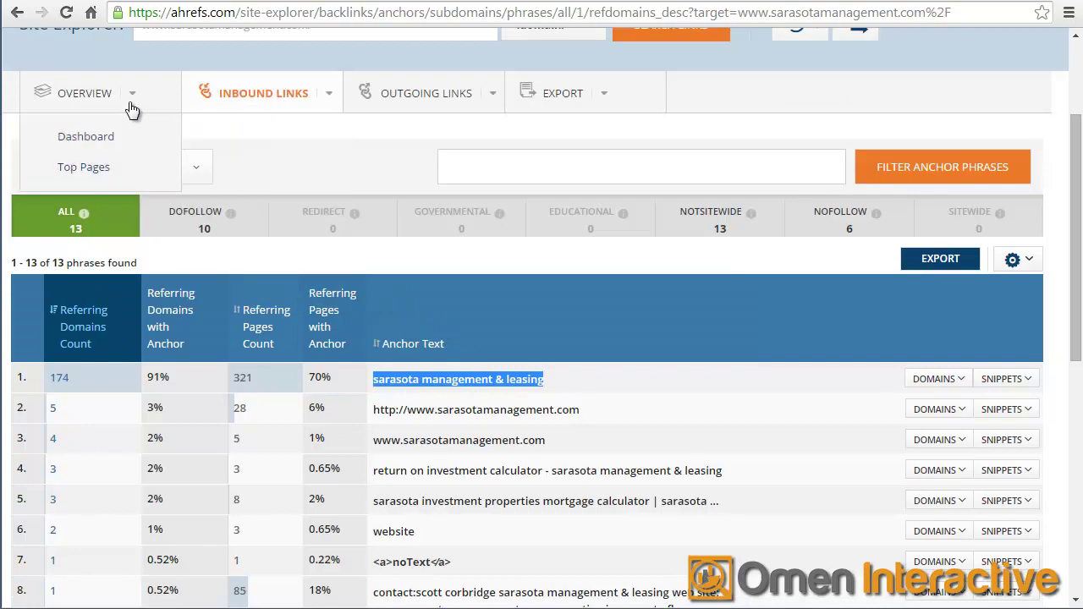
pyautogui.click(92, 170)
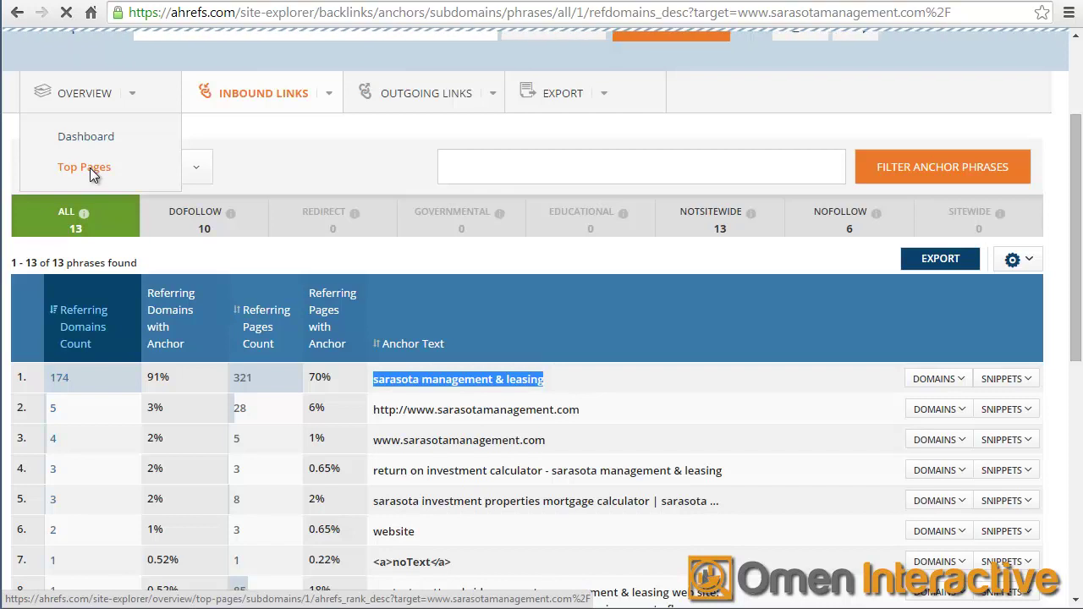
pyautogui.scroll(-4, 469, 273)
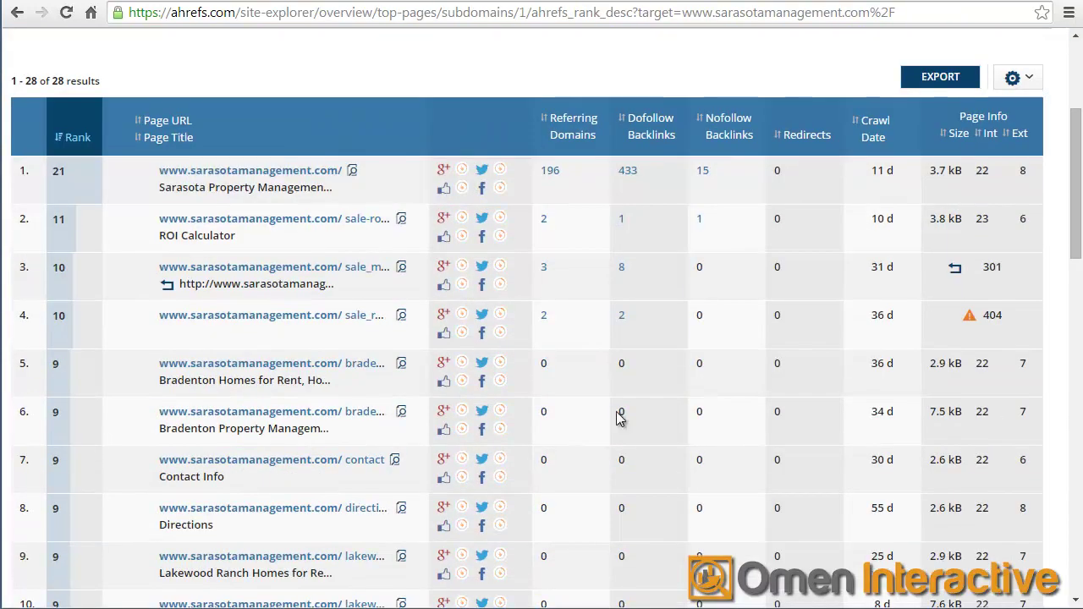
pyautogui.scroll(1, 573, 133)
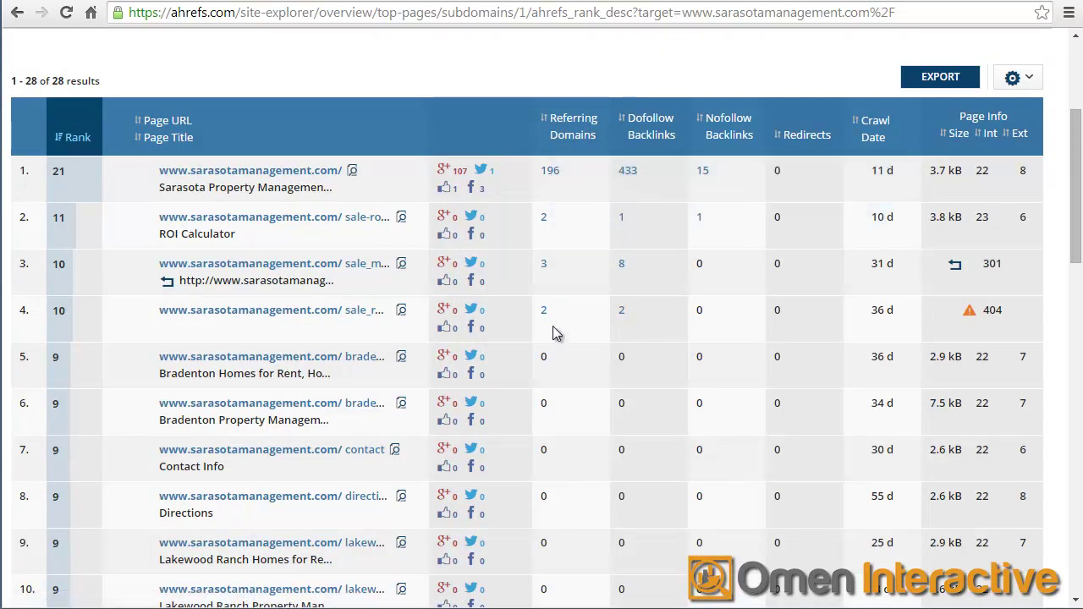
# Step: Examine the referring domains and backlinks of each page in the Top Pages report, comparing the homepage with the inner pages
pyautogui.doubleClick(570, 175)
pyautogui.click(570, 217)
pyautogui.moveTo(547, 225); pyautogui.dragTo(562, 226)
pyautogui.scroll(-1, 562, 225)
pyautogui.click(583, 217)
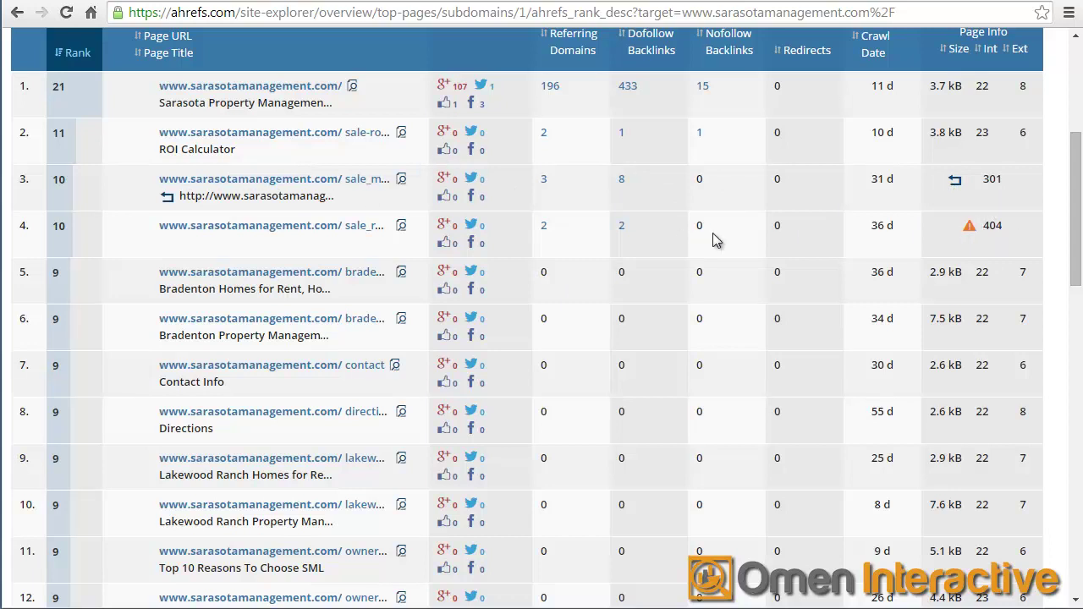
pyautogui.scroll(-13, 547, 303)
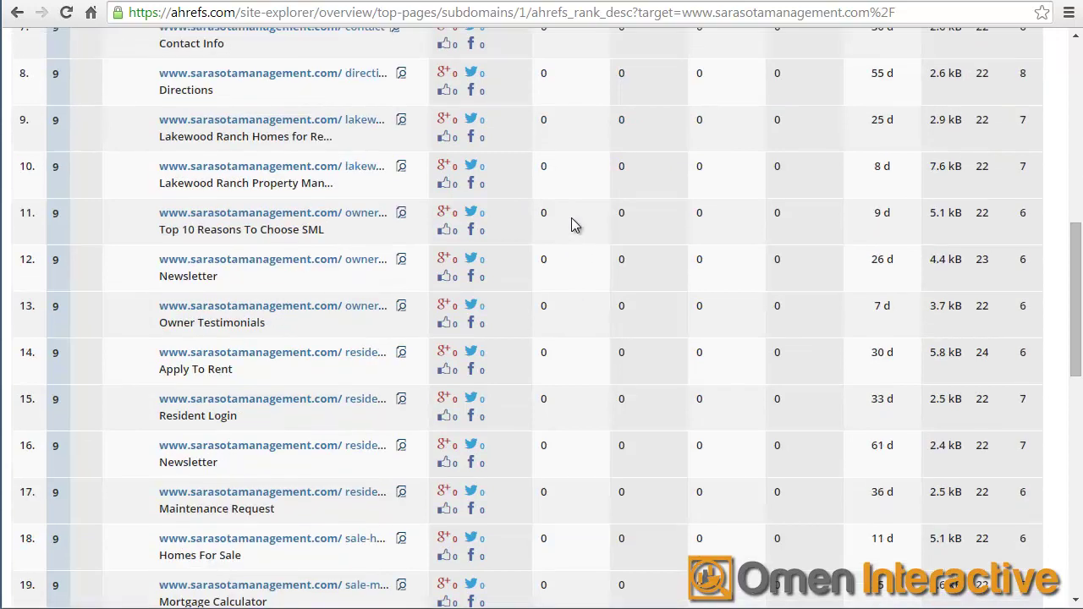
pyautogui.scroll(14, 583, 347)
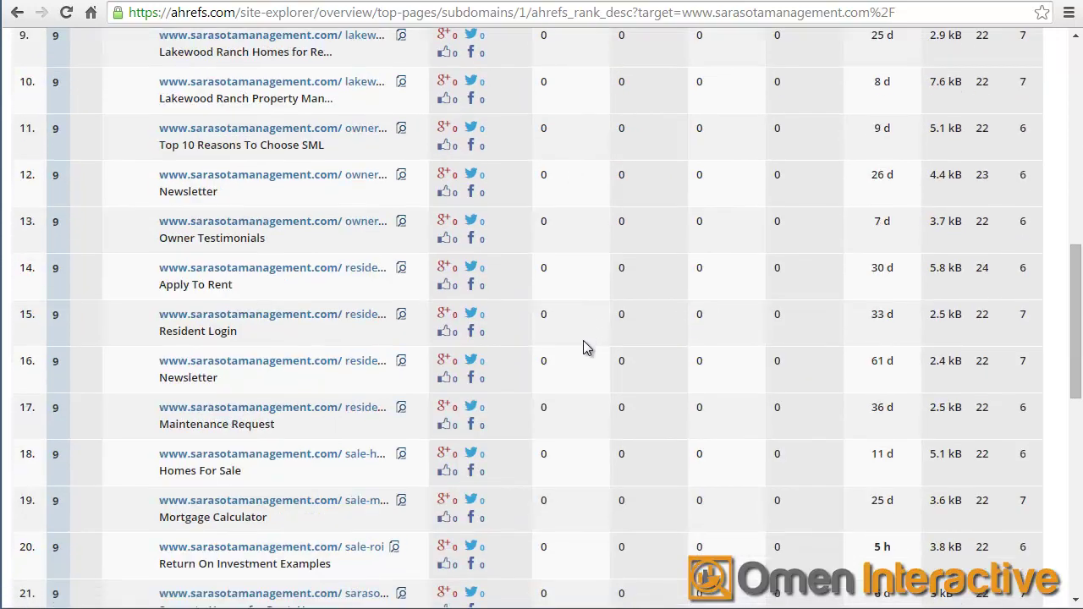
pyautogui.scroll(3, 583, 340)
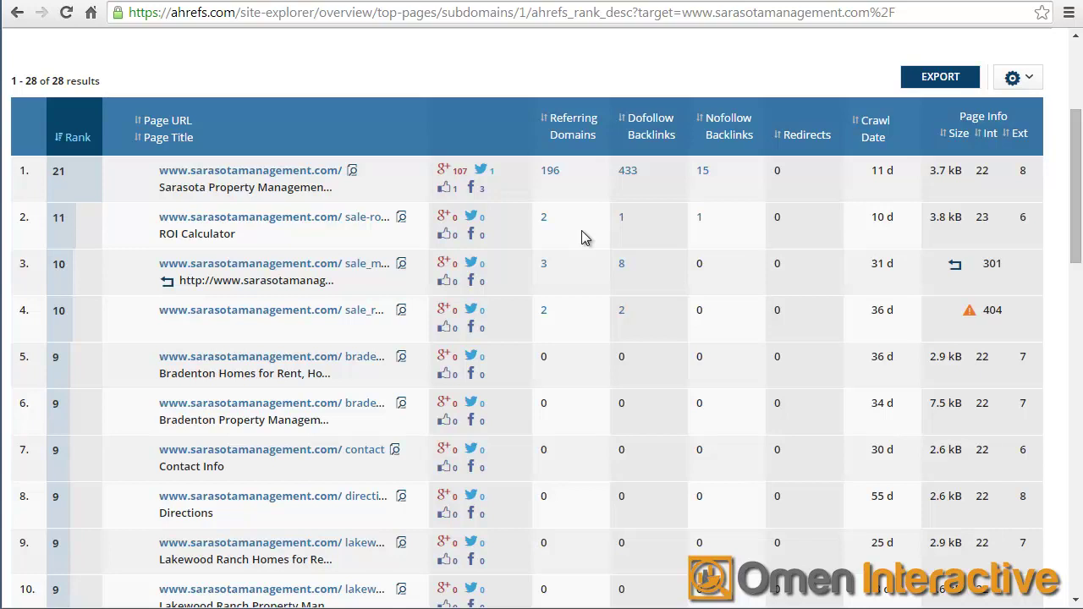
pyautogui.click(477, 1)
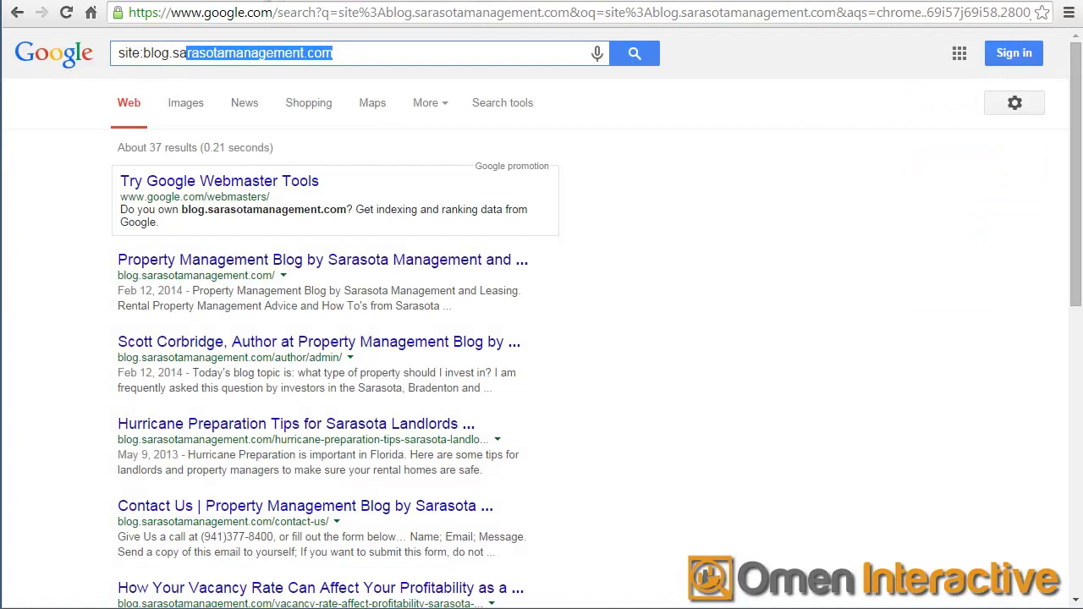
pyautogui.click(274, 2)
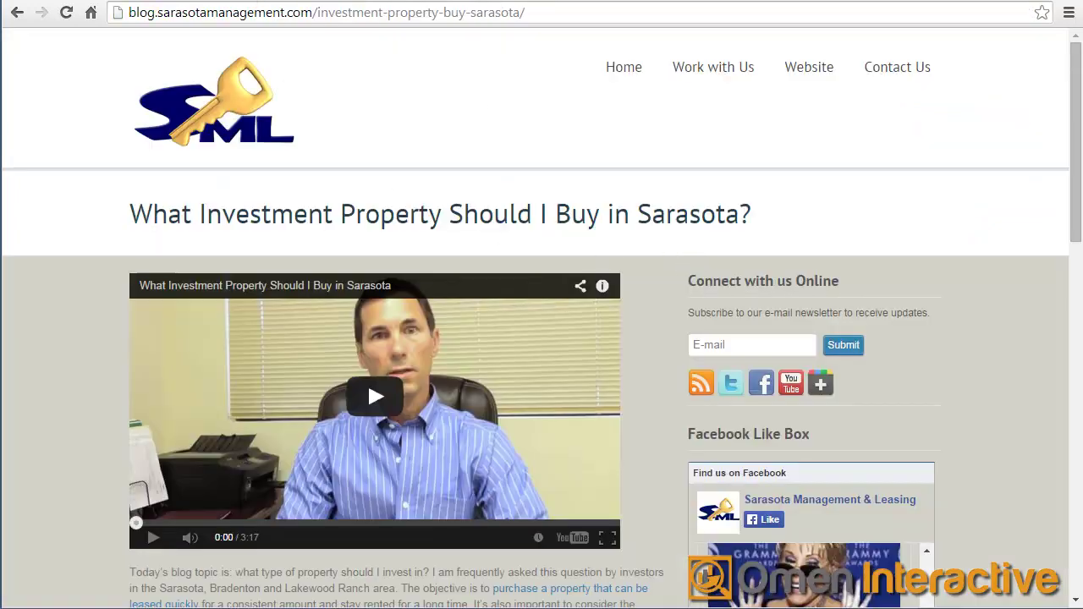
pyautogui.hotkey('ctrl', 'Tab')
pyautogui.hotkey('ctrl', 'Tab')
pyautogui.scroll(-6, 595, 320)
pyautogui.scroll(6, 594, 320)
pyautogui.click(105, 80)
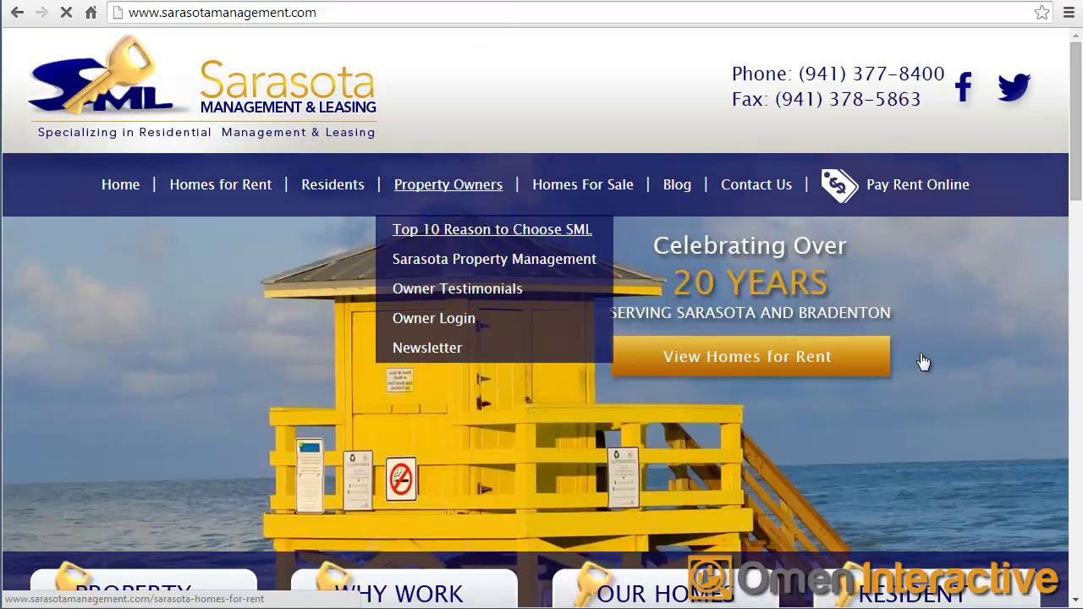
# Step: Examine the area-specific keyword links in the homepage footer, highlighting the Lakewood Ranch one
pyautogui.scroll(-15, 689, 339)
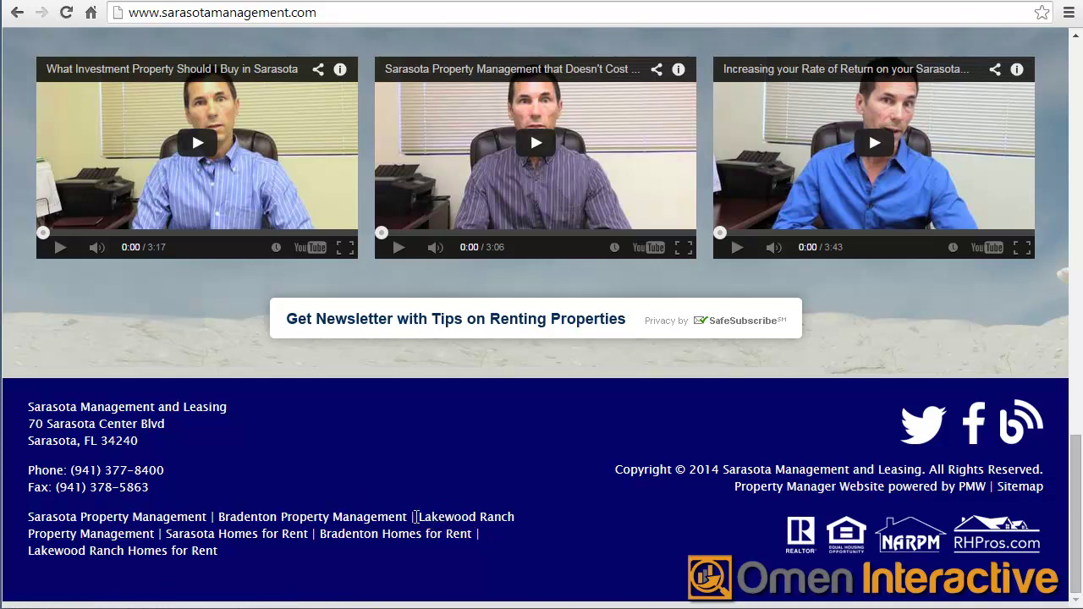
pyautogui.moveTo(420, 516); pyautogui.dragTo(518, 520)
pyautogui.click(518, 520)
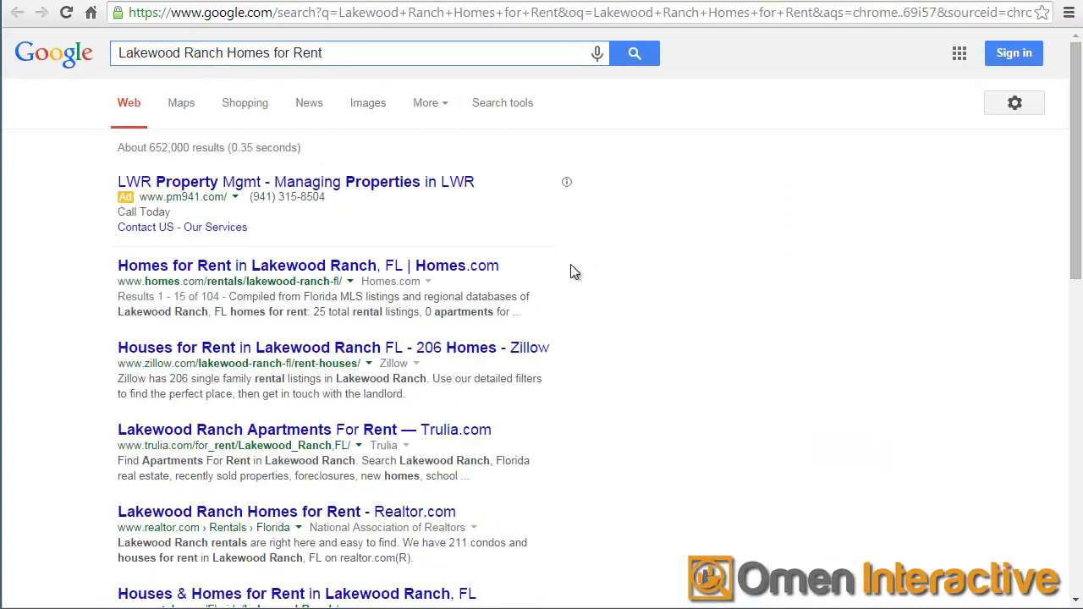
# Step: Look through the Google results for "Lakewood Ranch Homes for Rent" for the sarasotamanagement.com listing
pyautogui.scroll(-1, 212, 391)
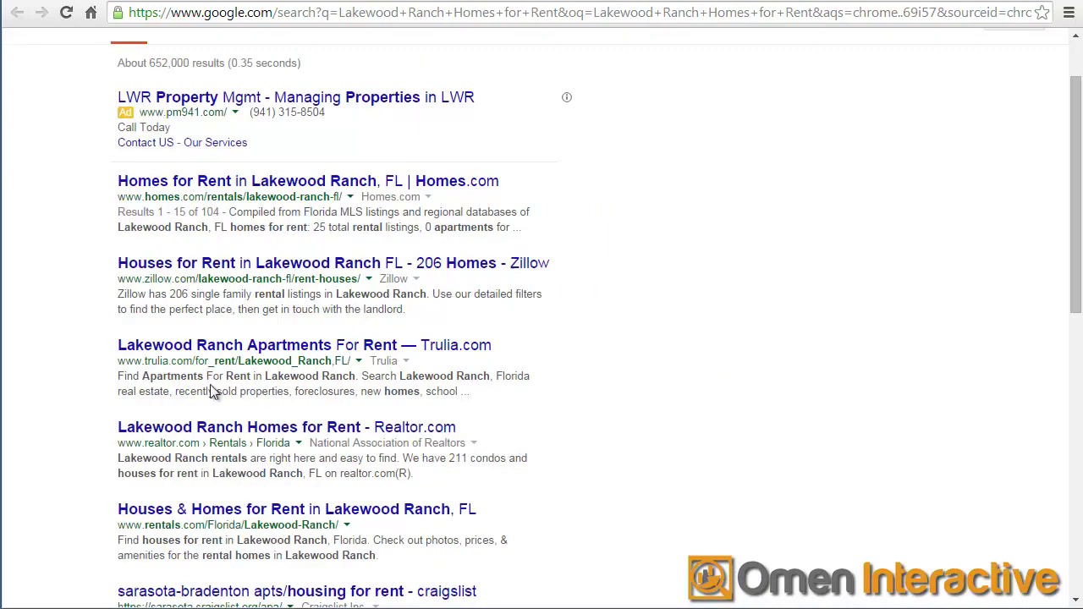
pyautogui.scroll(-3, 214, 391)
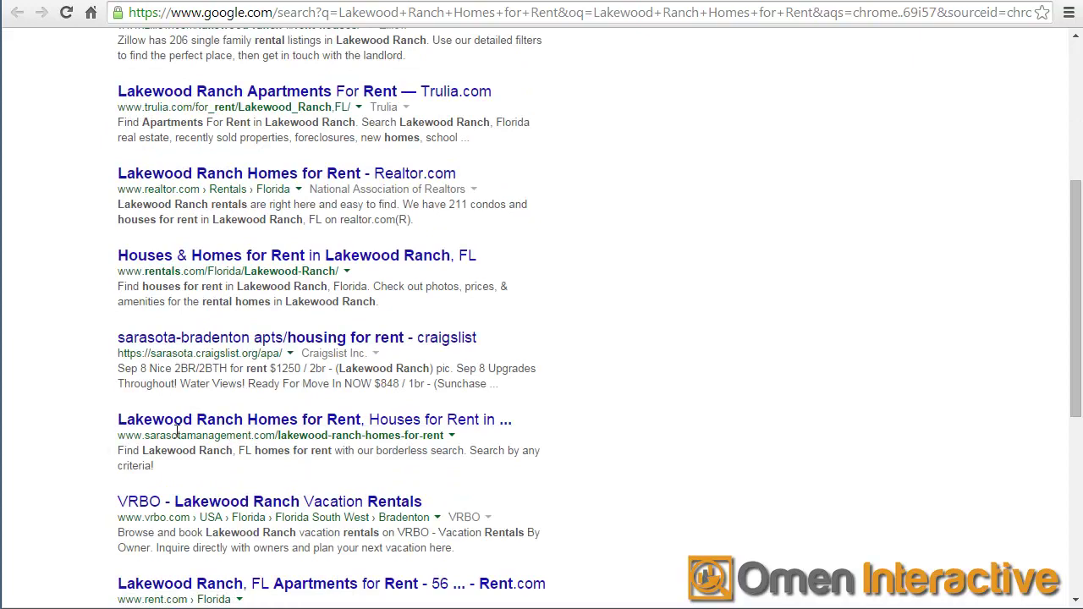
pyautogui.scroll(-1, 176, 432)
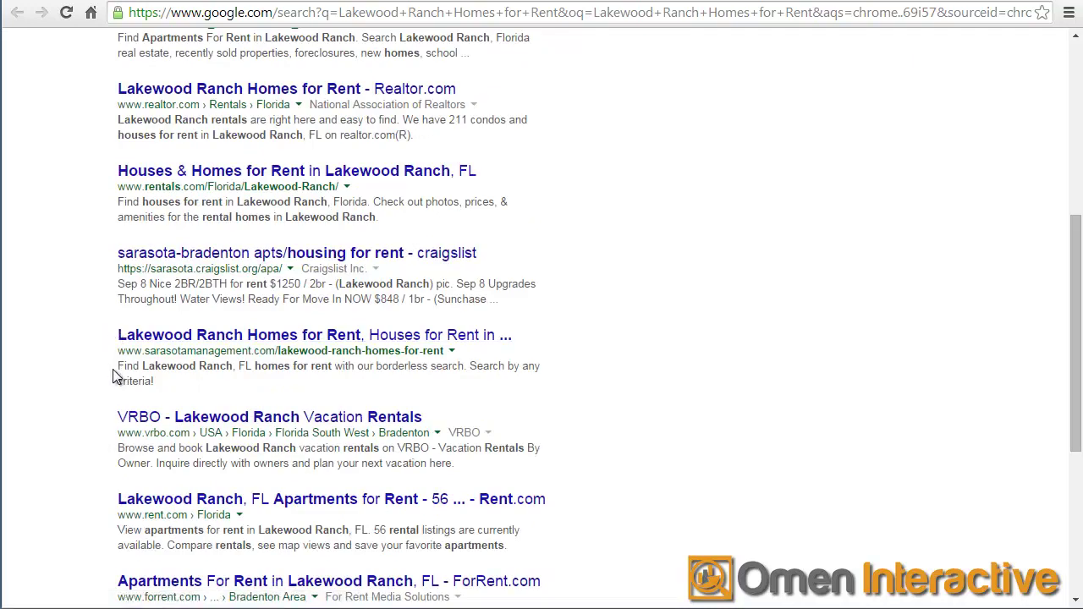
pyautogui.scroll(-2, 116, 363)
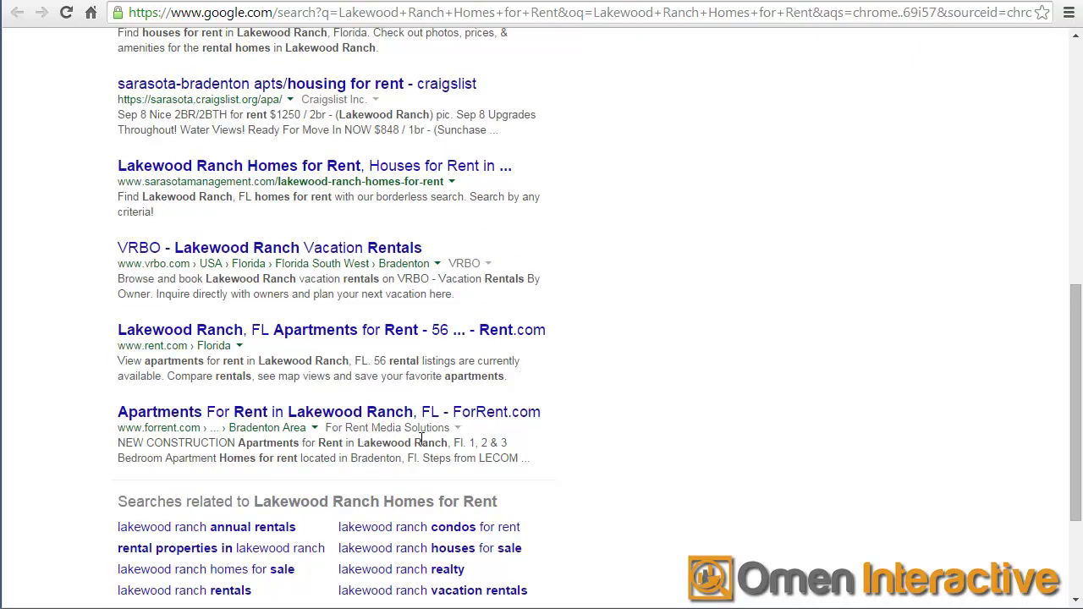
pyautogui.scroll(1, 419, 444)
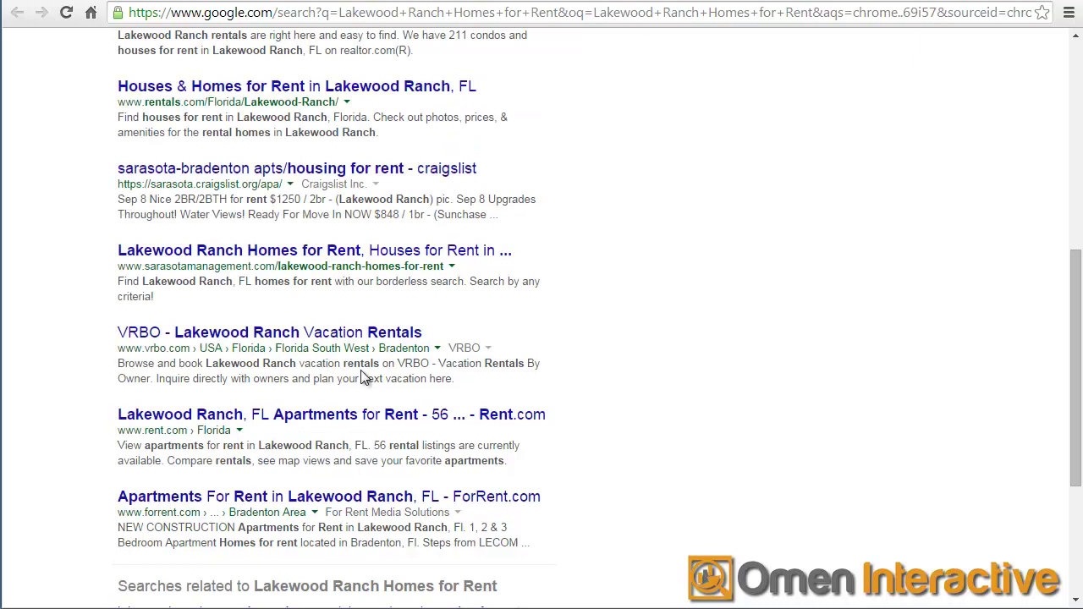
pyautogui.scroll(6, 363, 377)
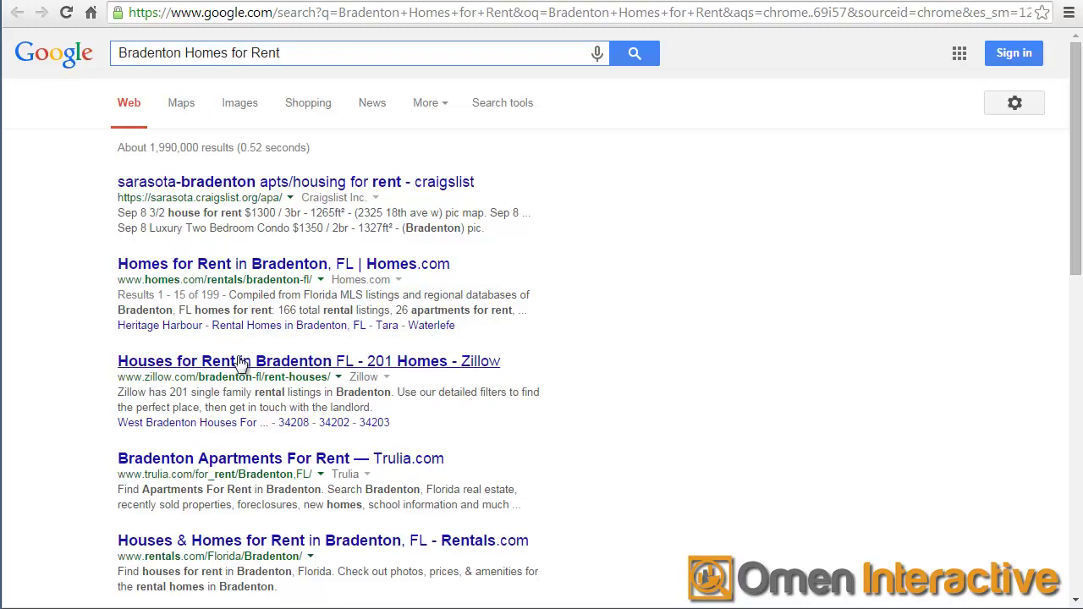
# Step: Check the Google results for "Bradenton Homes for Rent" for a sarasotamanagement.com listing
pyautogui.scroll(-1, 244, 361)
pyautogui.scroll(-2, 244, 360)
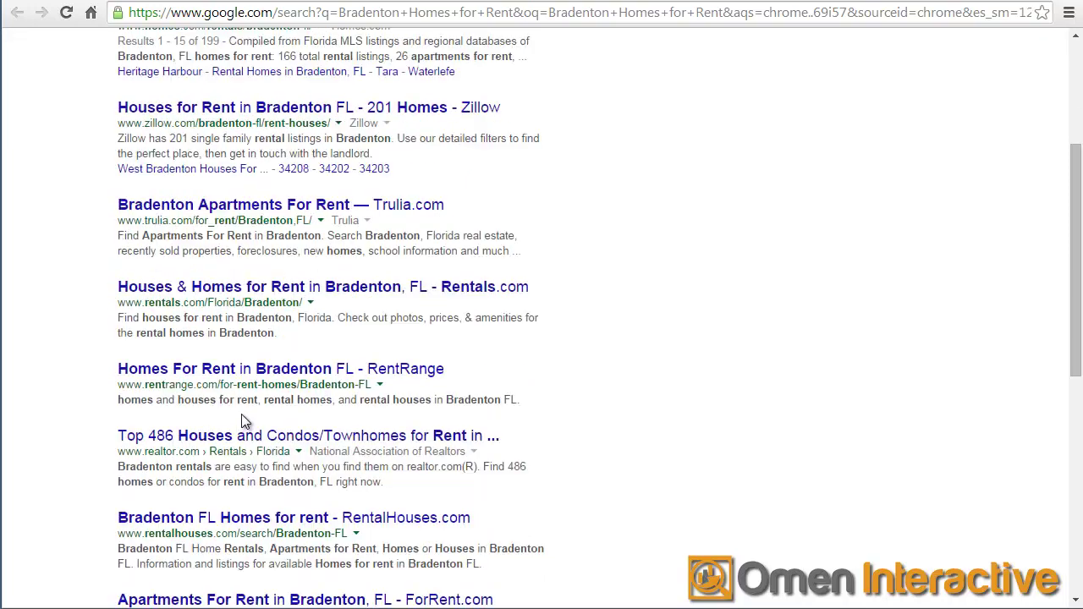
pyautogui.scroll(-3, 260, 459)
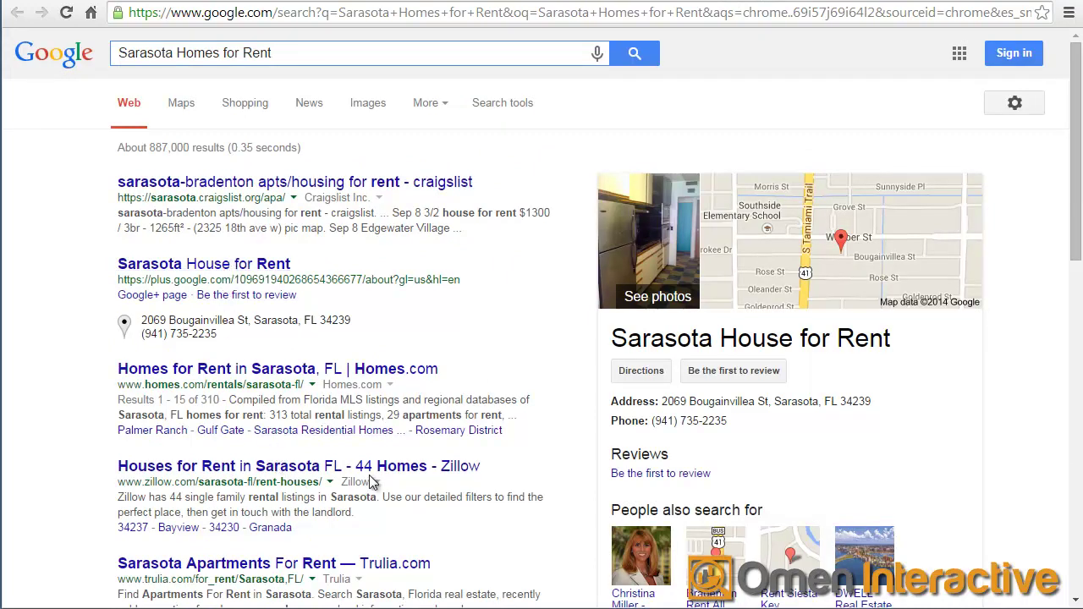
# Step: Find the Sarasota Management & Leasing listing in the Google results for "Sarasota Homes for Rent" and highlight the start of its title
pyautogui.scroll(-3, 372, 480)
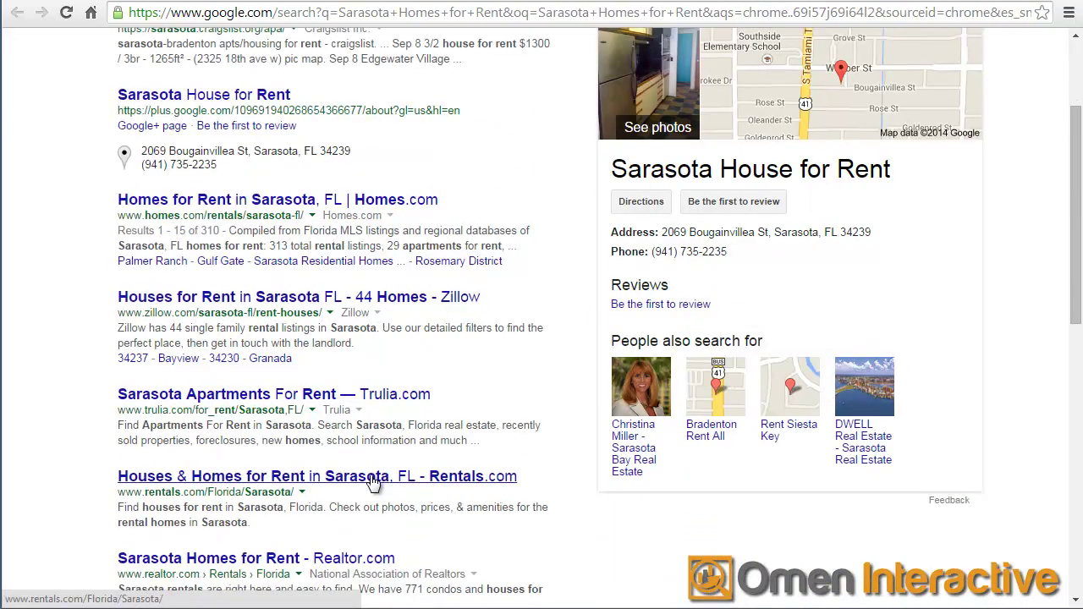
pyautogui.scroll(-1, 372, 481)
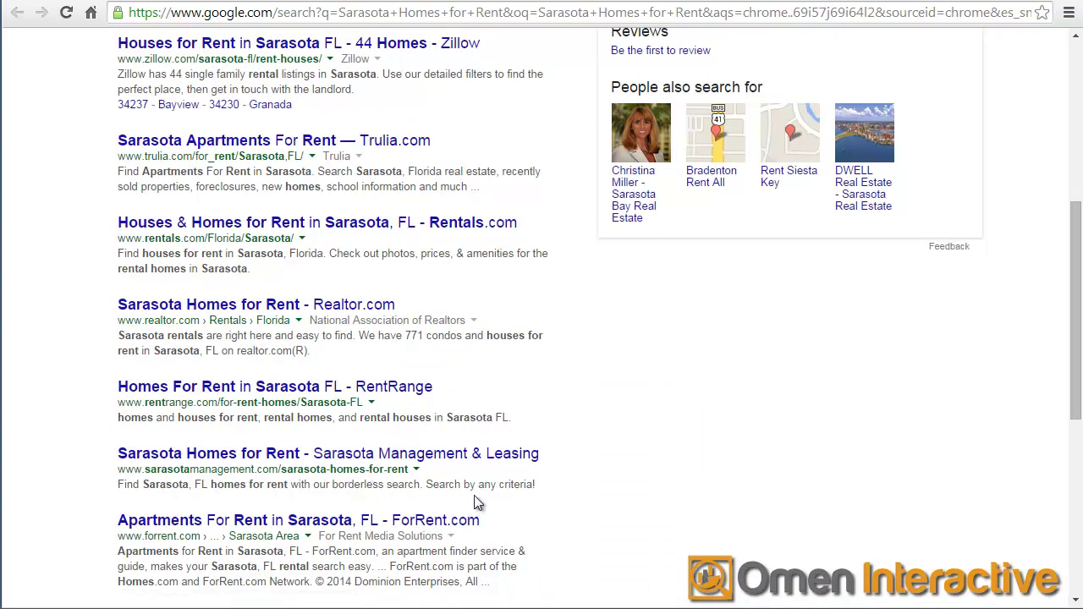
pyautogui.scroll(-1, 500, 479)
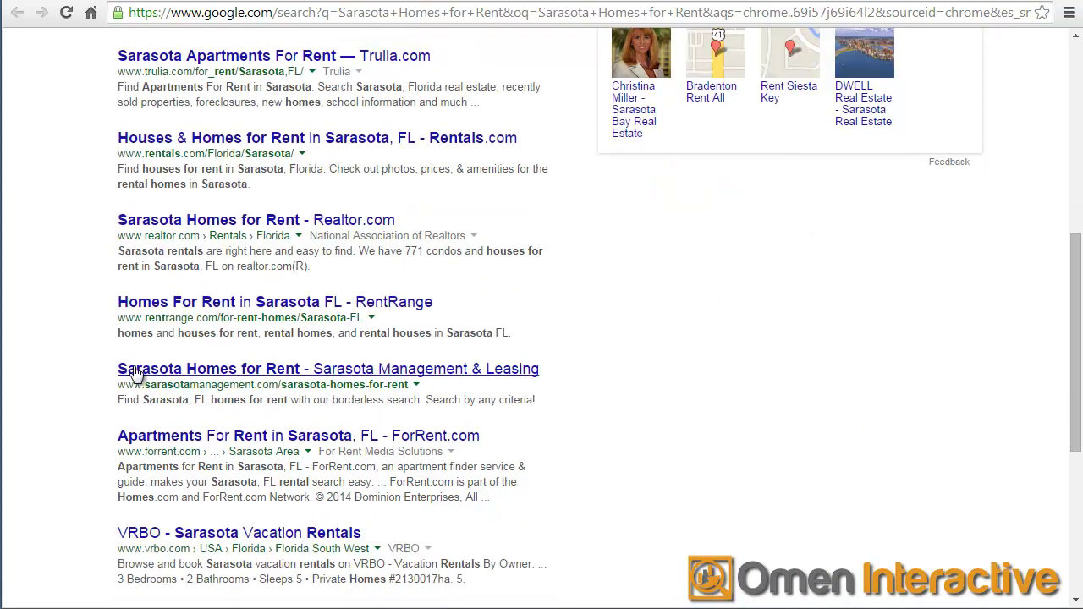
pyautogui.scroll(-1, 127, 373)
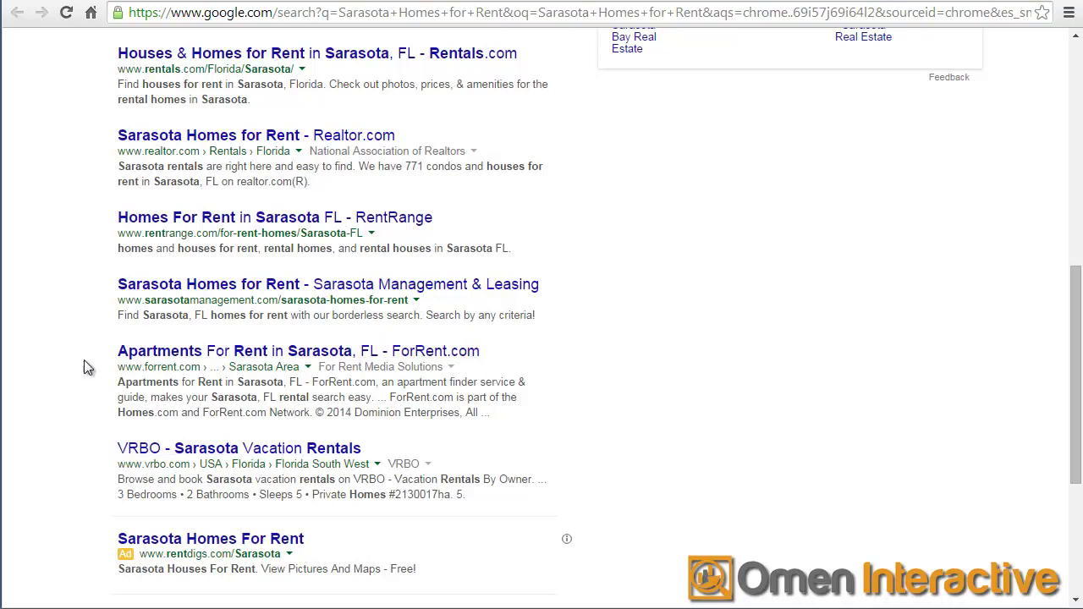
pyautogui.moveTo(117, 285); pyautogui.dragTo(174, 285)
pyautogui.click(15, 302)
pyautogui.scroll(8, 559, 319)
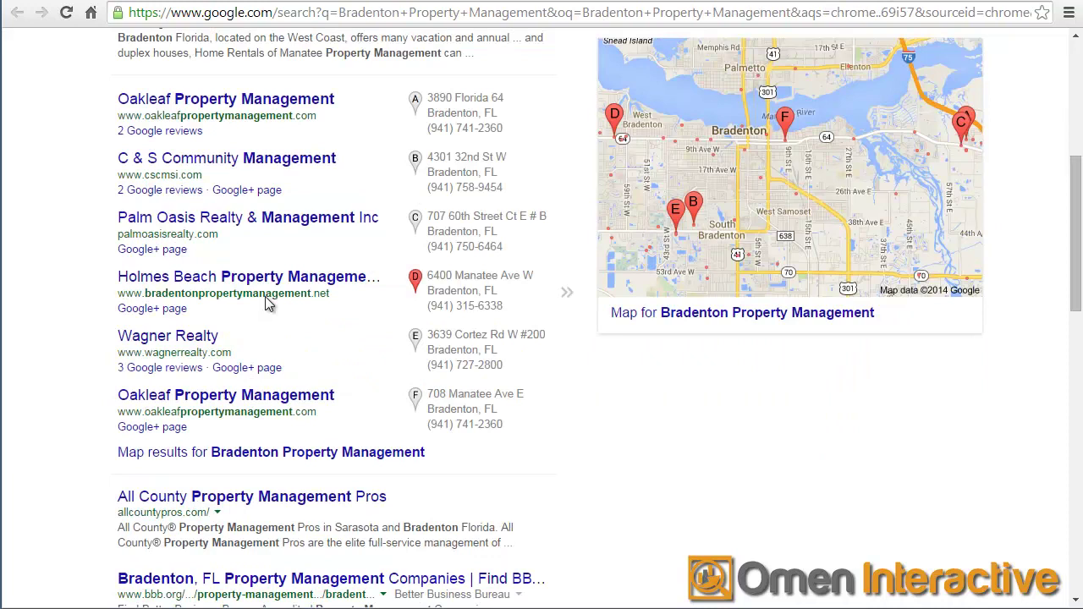
# Step: Look through the Google results for "Bradenton Property Management" from the first listing down to the sarasotamanagement.com one
pyautogui.scroll(5, 265, 303)
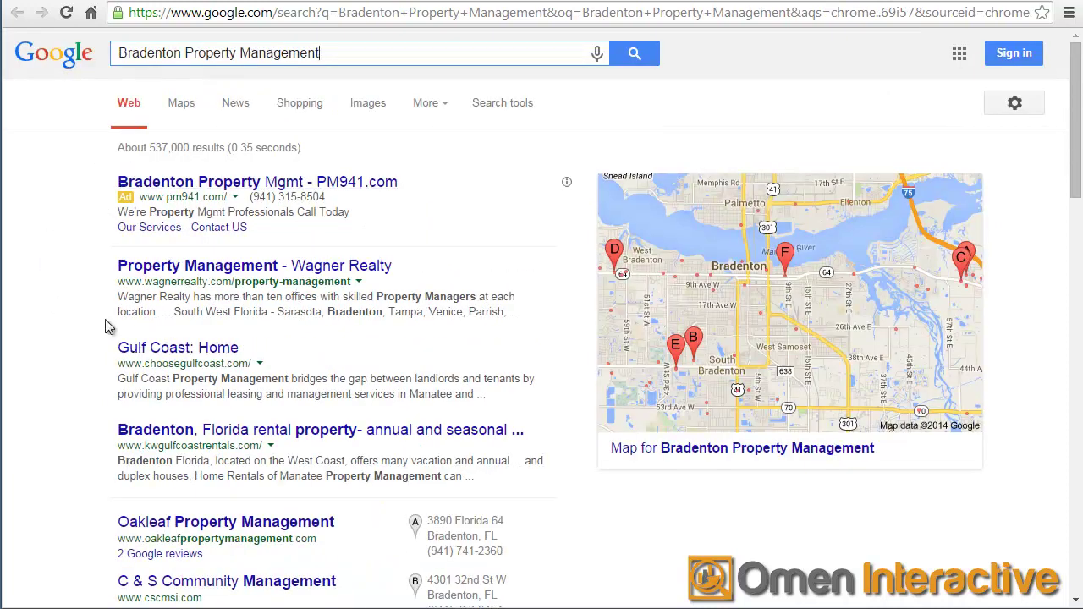
pyautogui.scroll(-2, 207, 337)
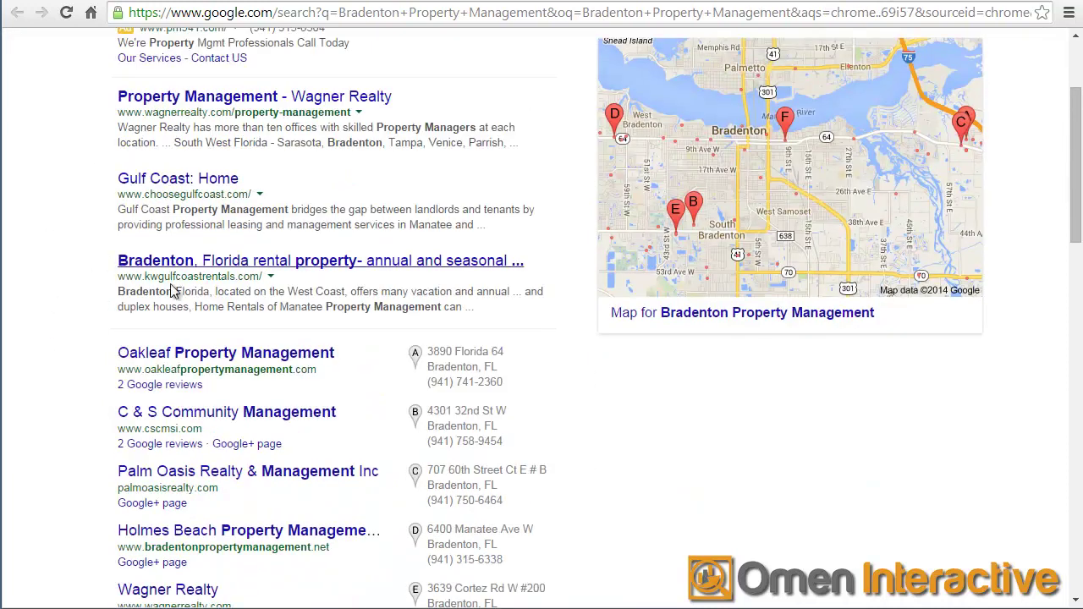
pyautogui.scroll(-2, 96, 296)
pyautogui.scroll(-3, 258, 522)
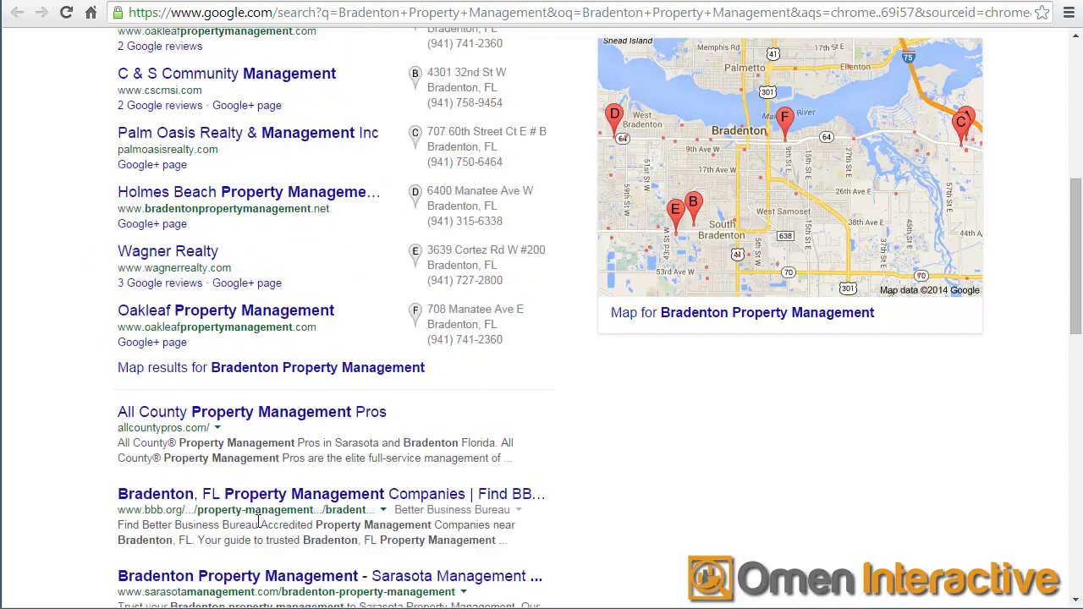
pyautogui.scroll(-2, 258, 522)
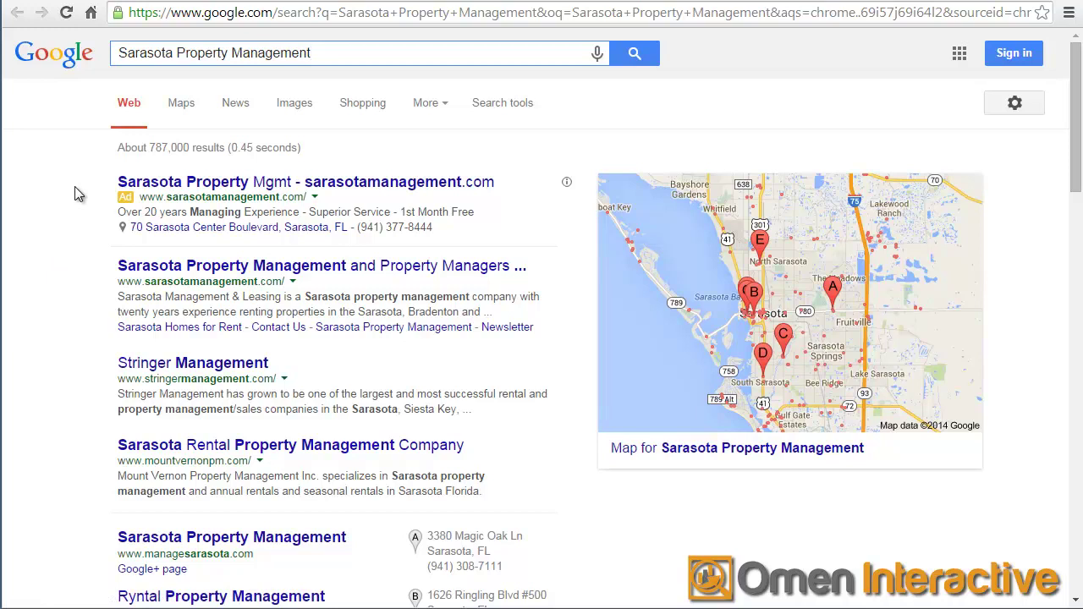
# Step: Look through the Google results for "Sarasota Property Management" for sarasotamanagement.com and its competitors, including the map listings and ads
pyautogui.scroll(-1, 73, 223)
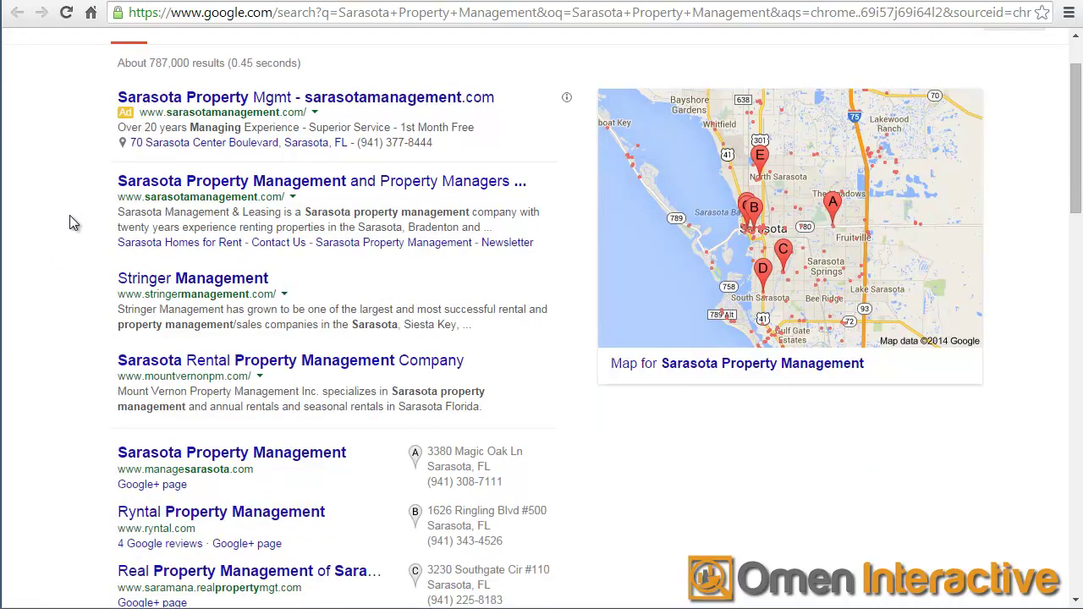
pyautogui.scroll(-1, 74, 222)
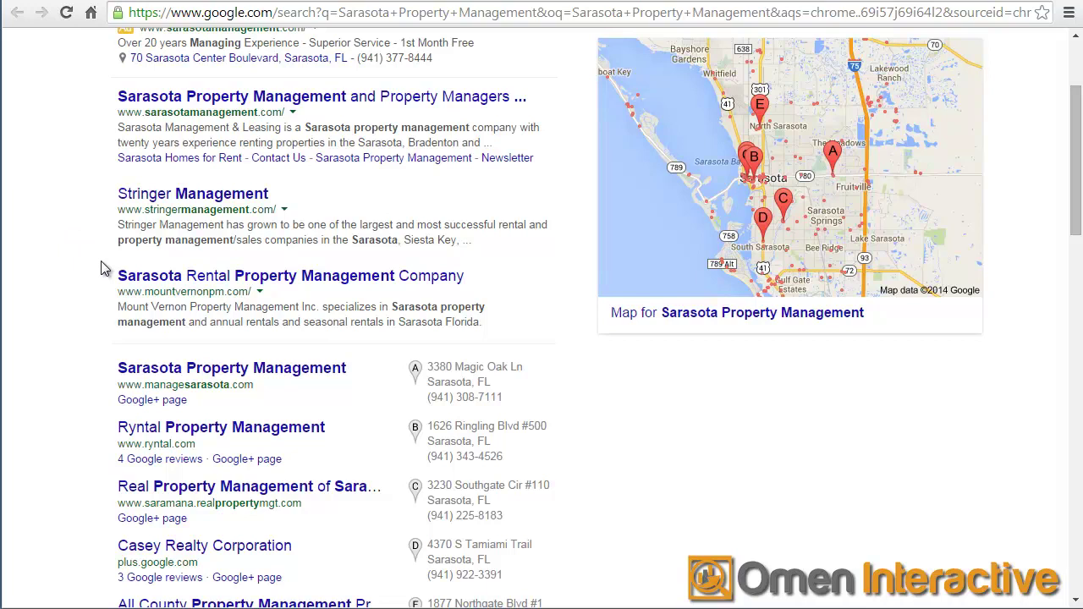
pyautogui.scroll(-3, 101, 267)
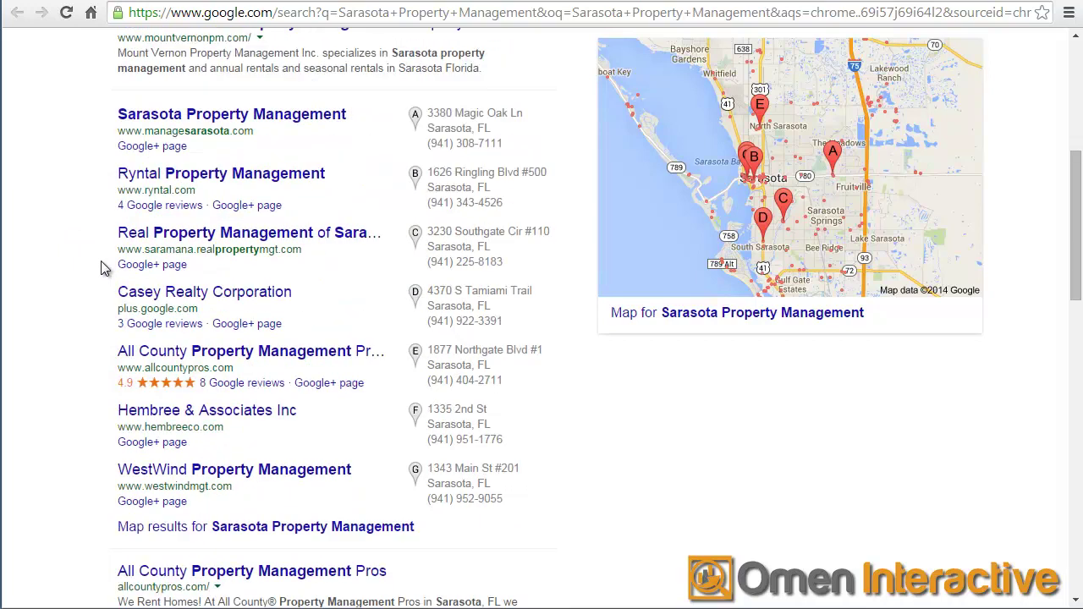
pyautogui.scroll(-5, 101, 268)
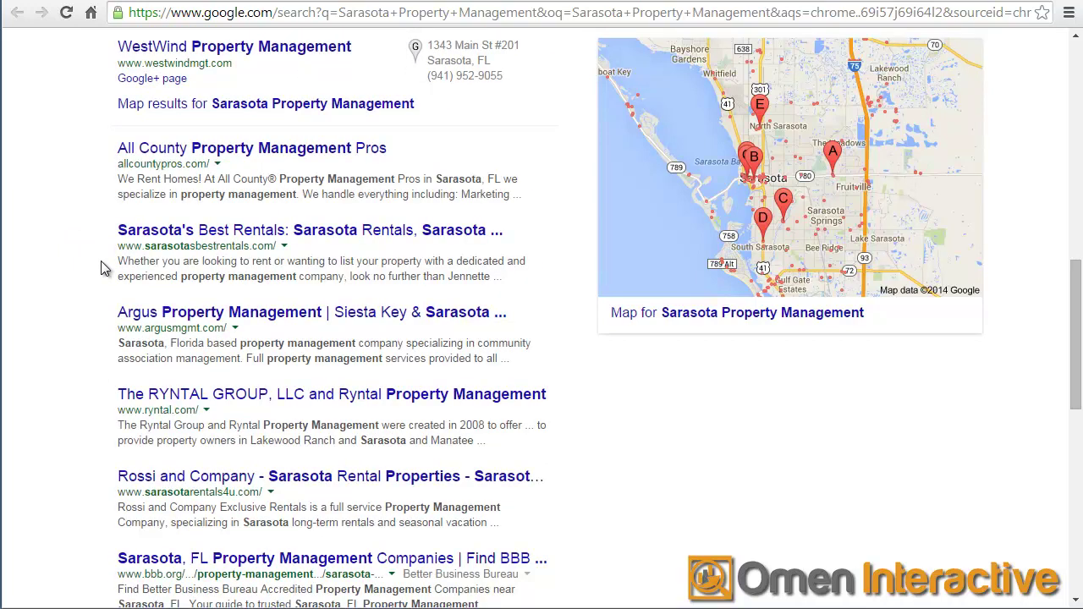
pyautogui.scroll(-1, 101, 268)
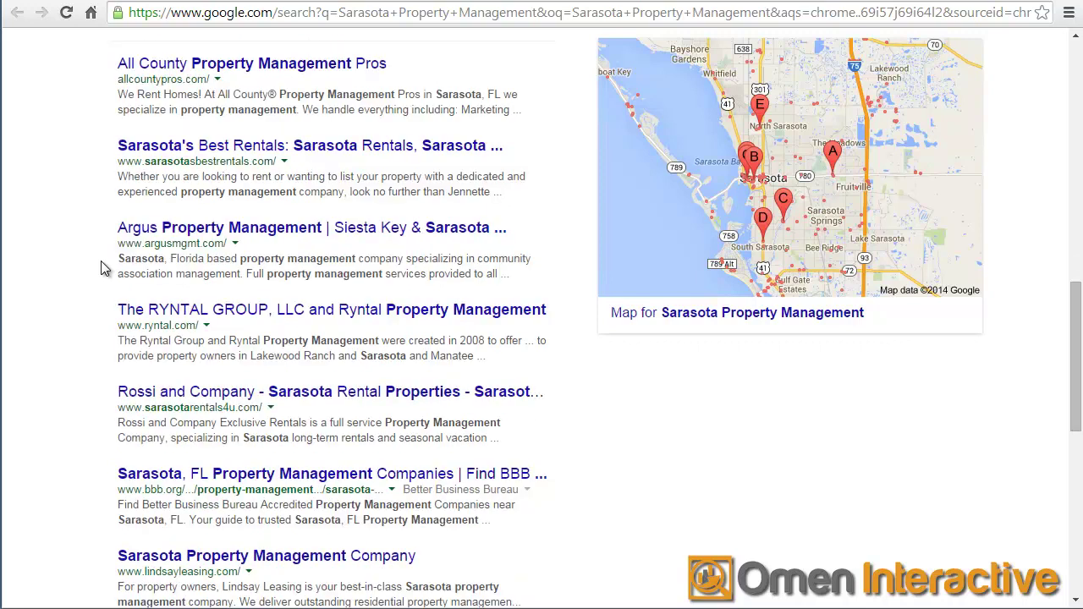
pyautogui.scroll(-2, 101, 267)
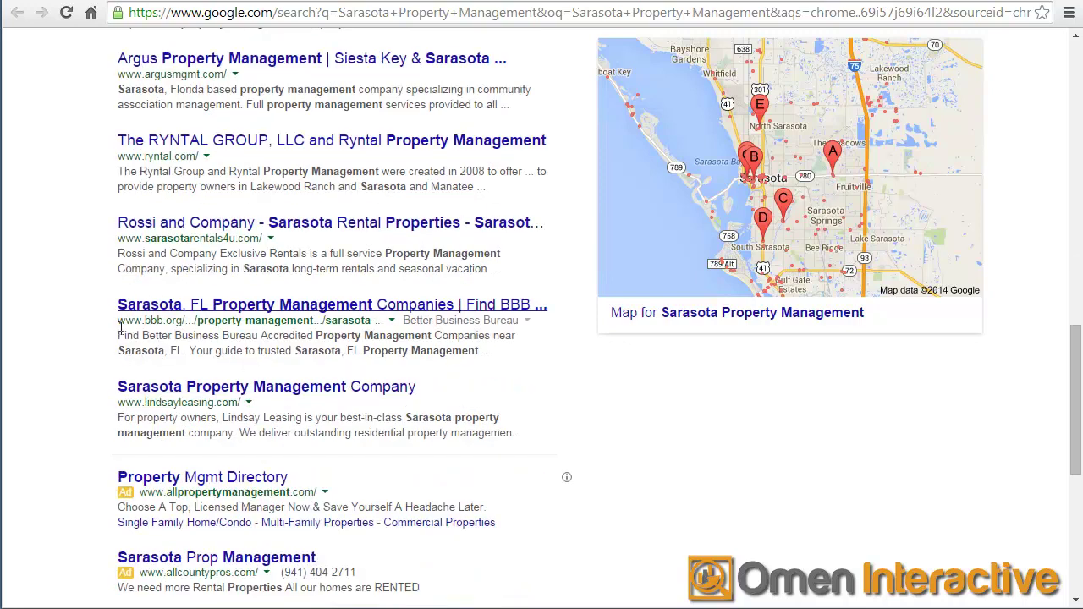
pyautogui.scroll(-2, 380, 399)
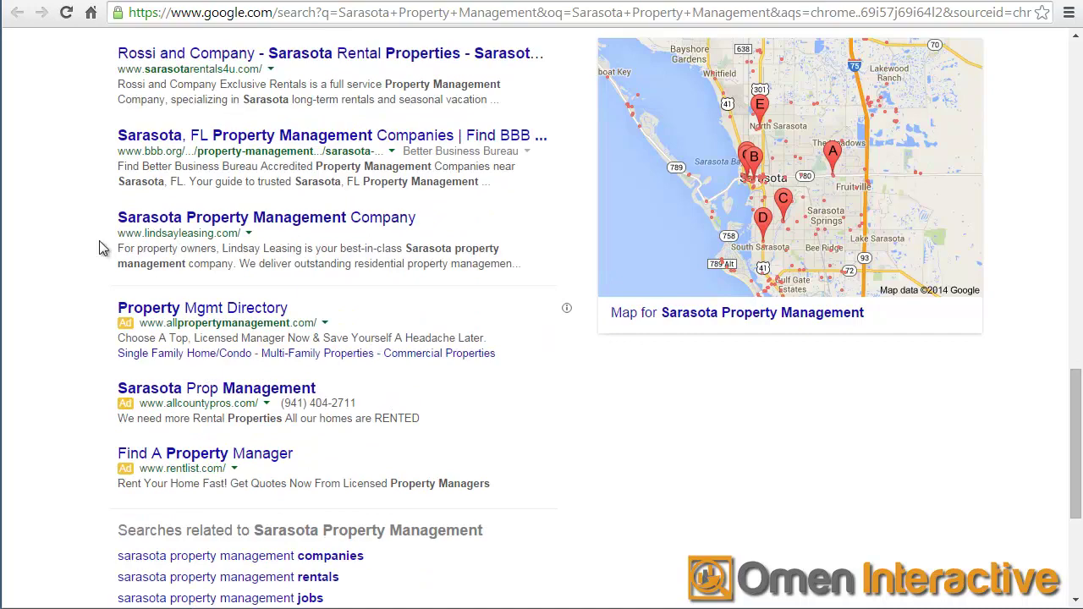
pyautogui.scroll(10, 116, 229)
pyautogui.scroll(4, 116, 229)
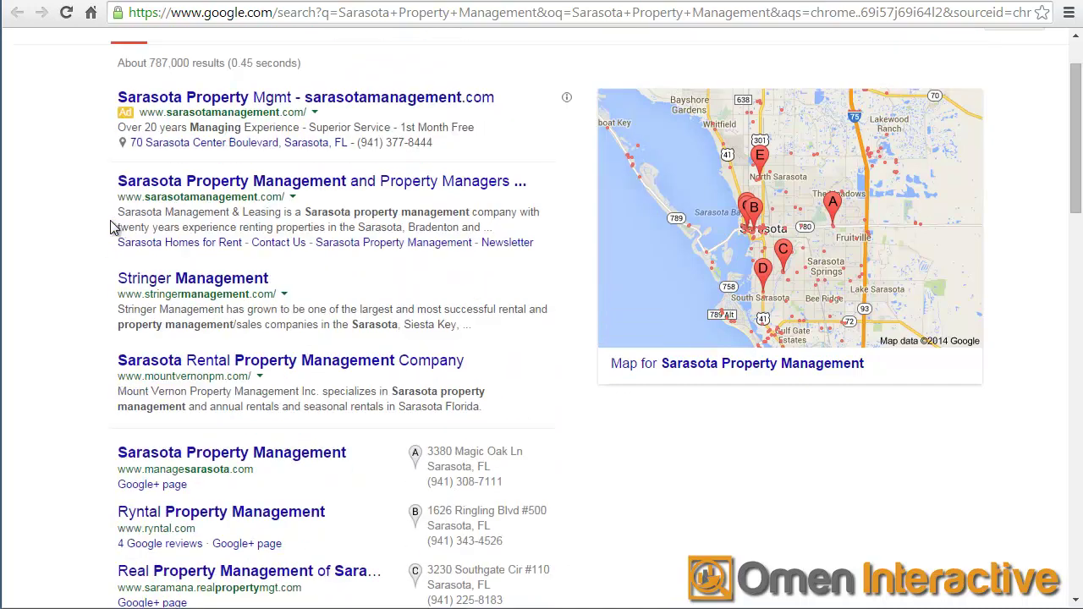
pyautogui.scroll(2, 44, 212)
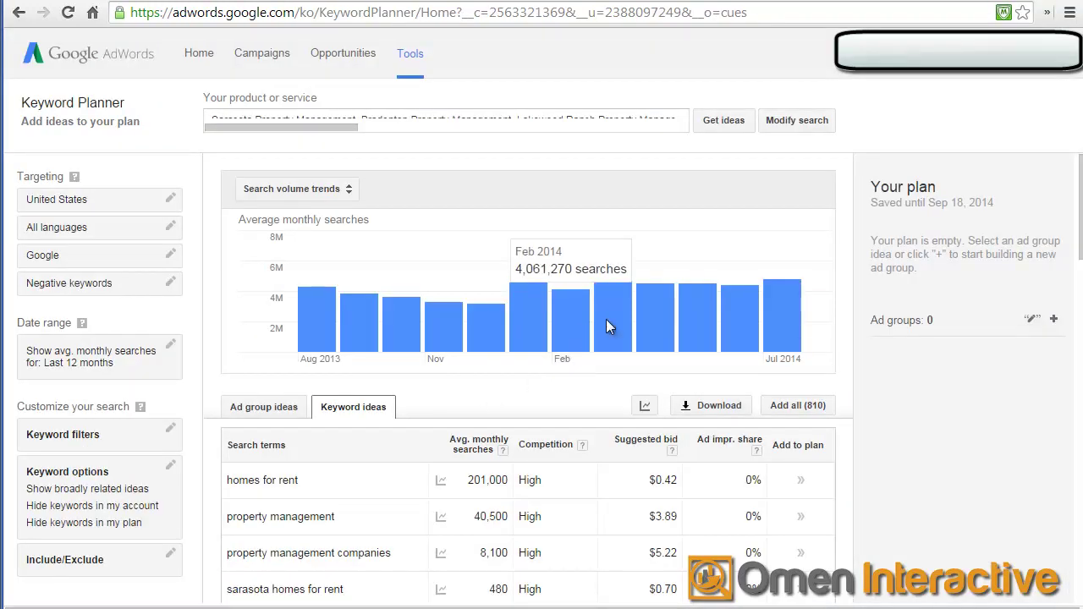
# Step: Switch to AdWords Keyword Planner and review the monthly searches, competition and suggested bids of the entered rental and property management search terms
pyautogui.scroll(-2, 606, 319)
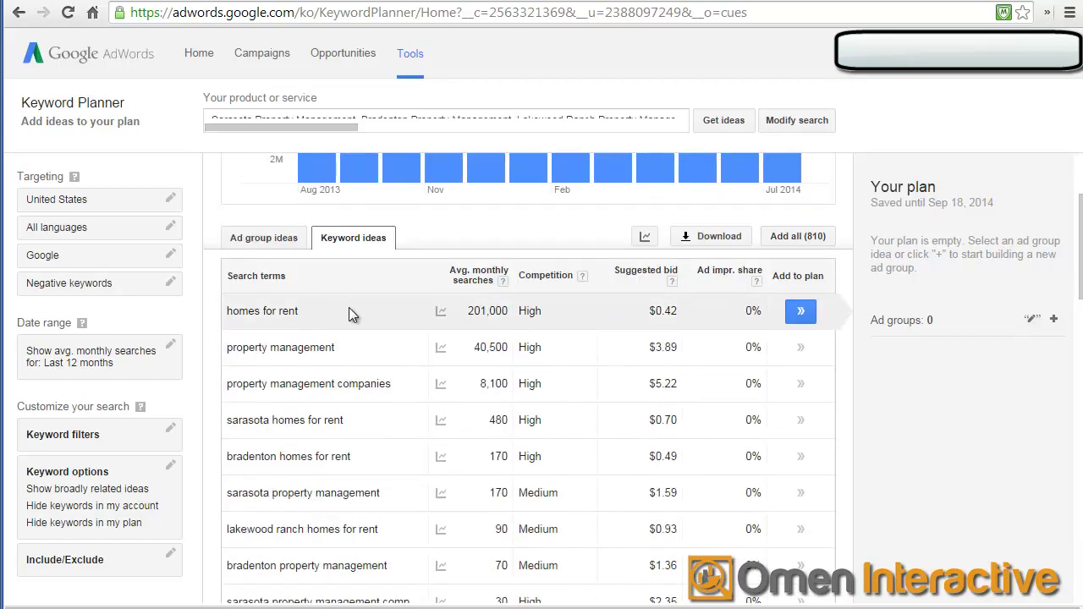
pyautogui.scroll(-2, 306, 322)
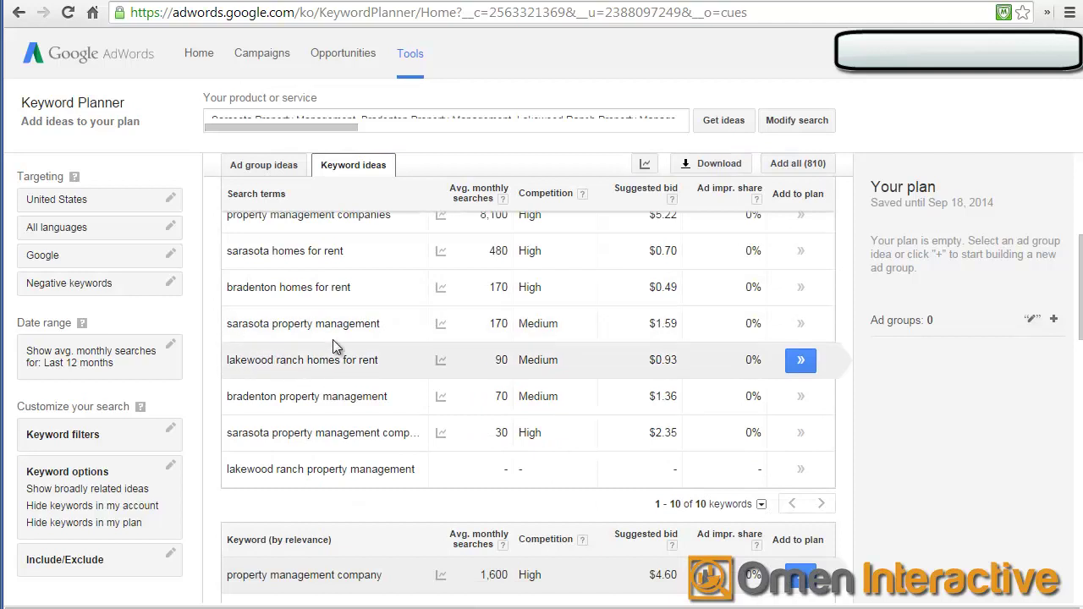
pyautogui.scroll(1, 421, 423)
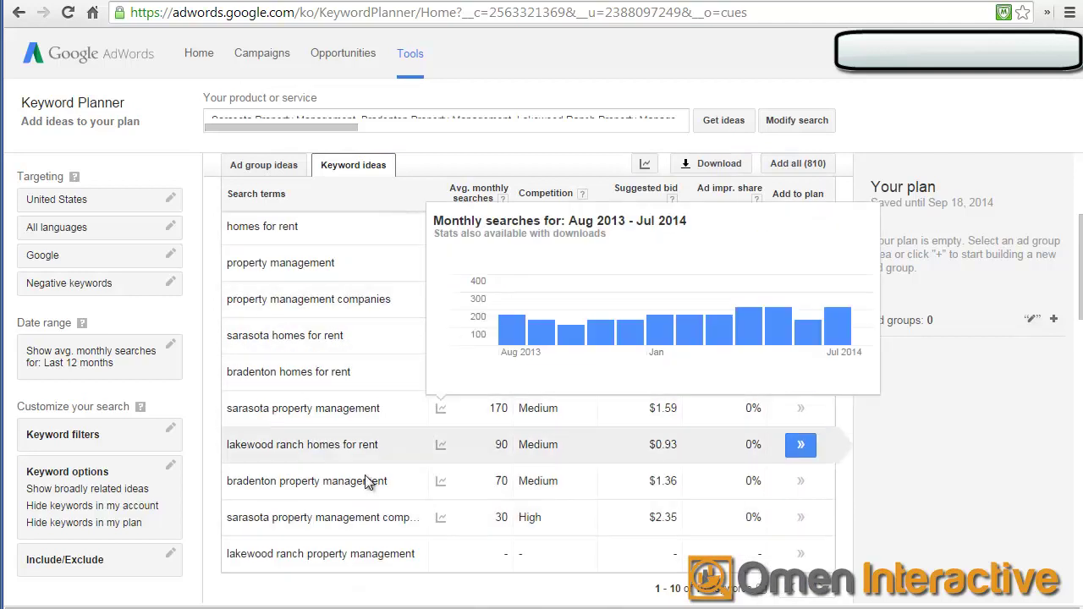
pyautogui.scroll(3, 271, 396)
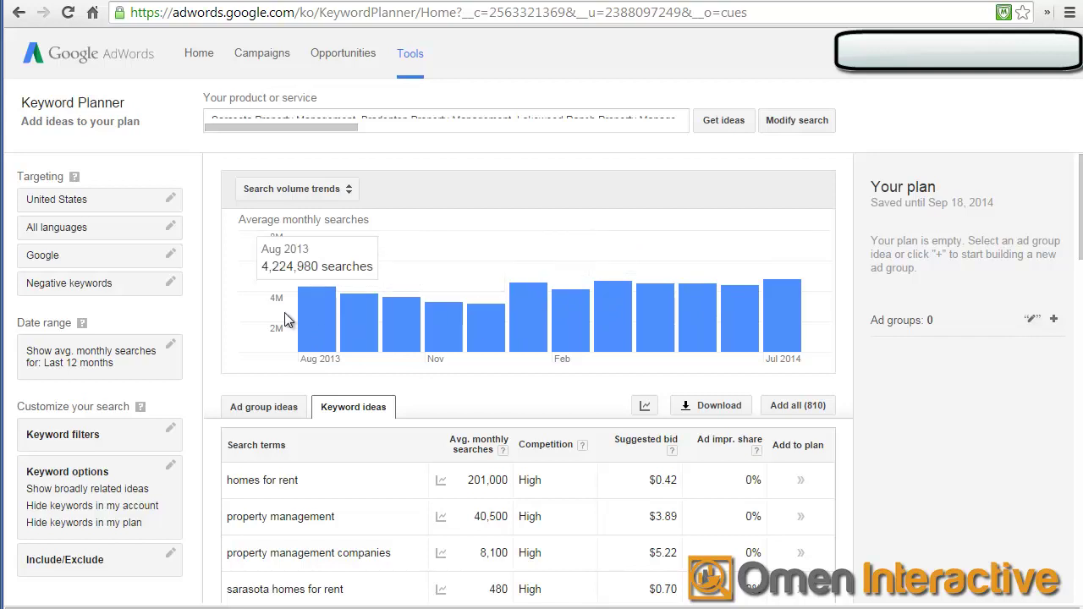
pyautogui.scroll(-4, 561, 380)
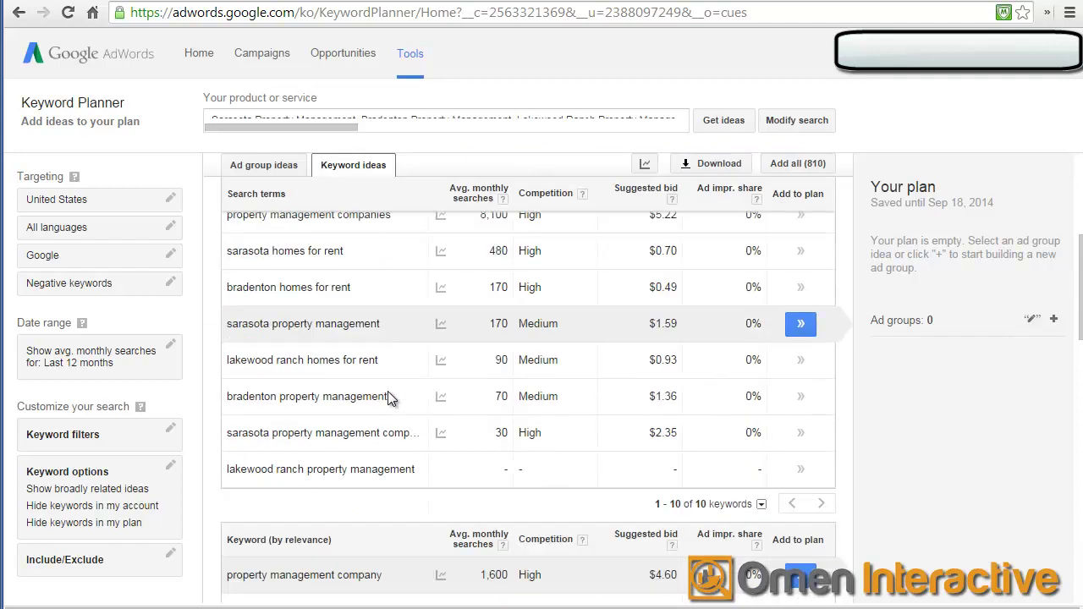
pyautogui.scroll(1, 385, 380)
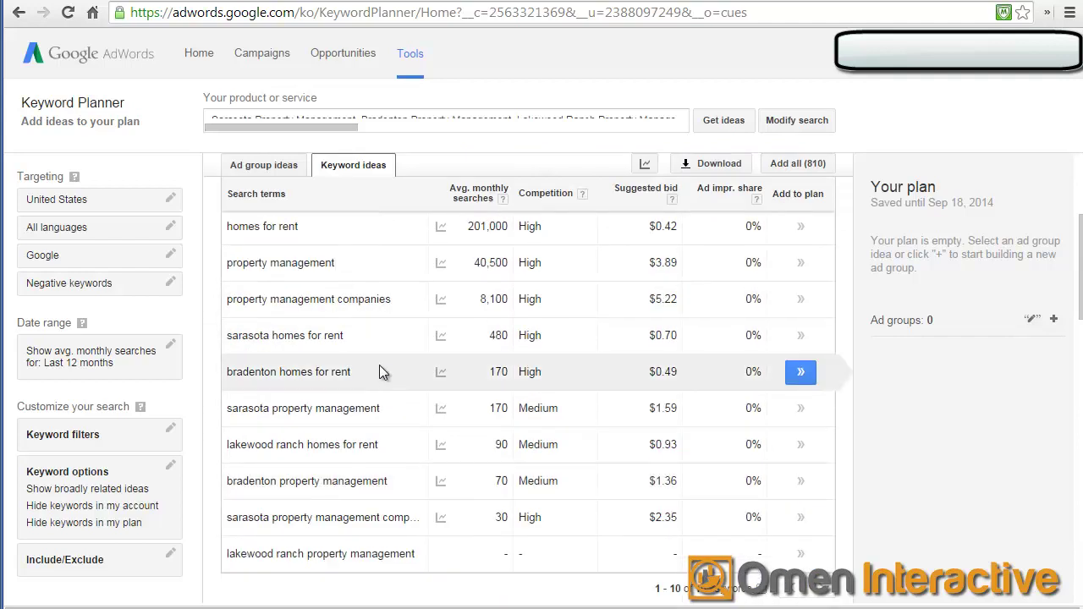
pyautogui.moveTo(440, 339)
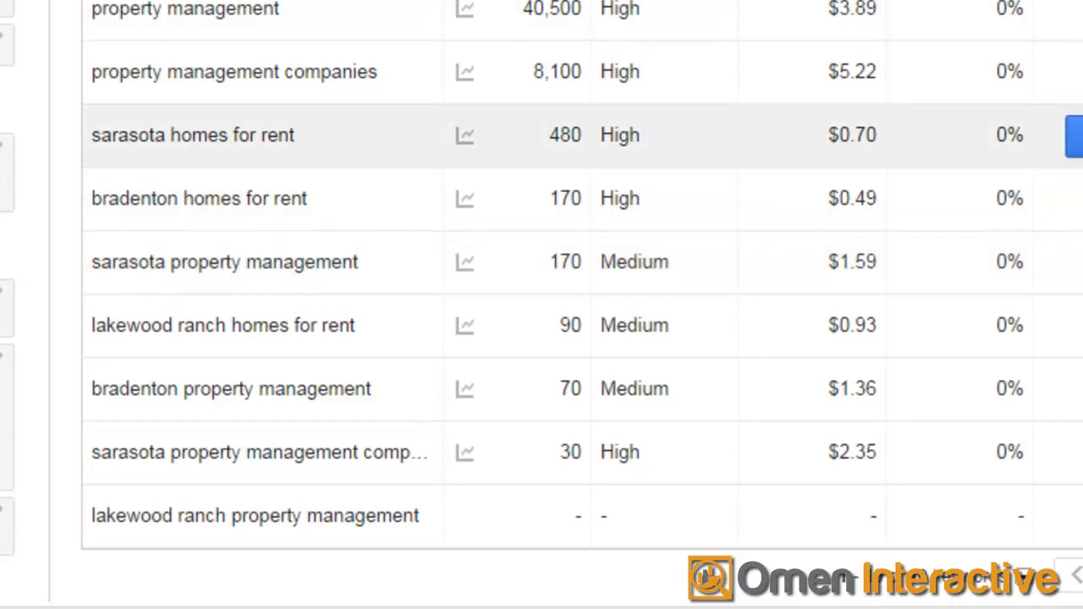
pyautogui.scroll(2, 855, 280)
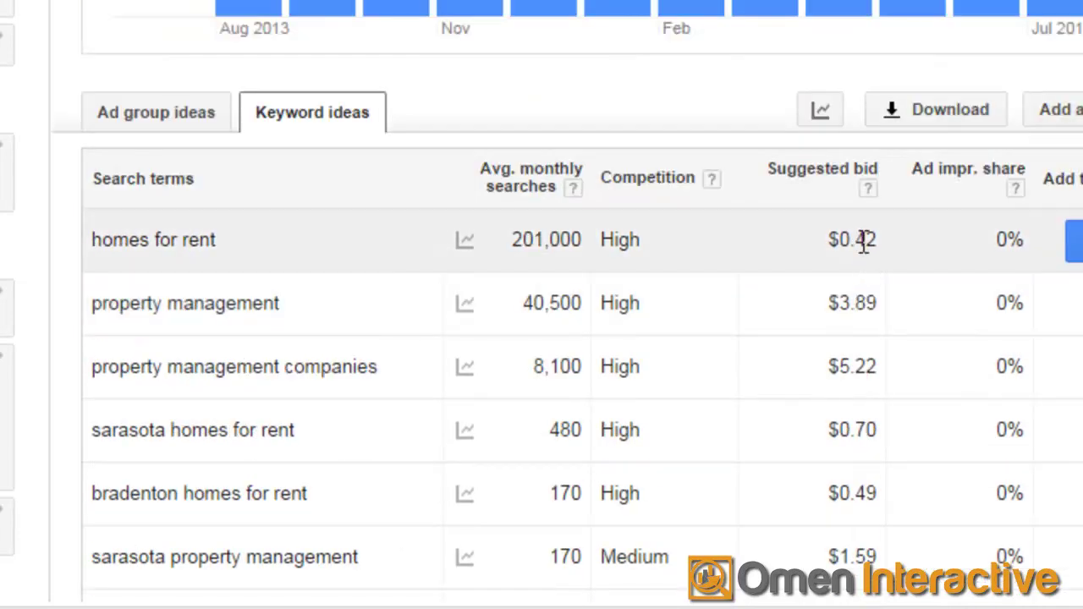
pyautogui.scroll(-1, 860, 242)
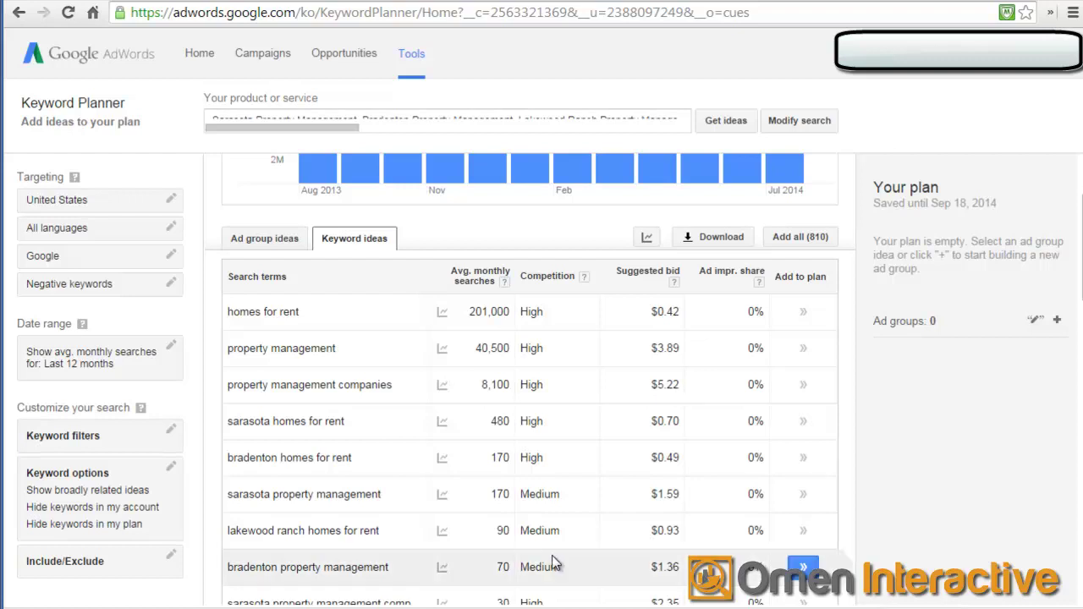
# Step: Look through the related keyword ideas listed by relevance below the search terms, down to the end of the page
pyautogui.scroll(-5, 802, 447)
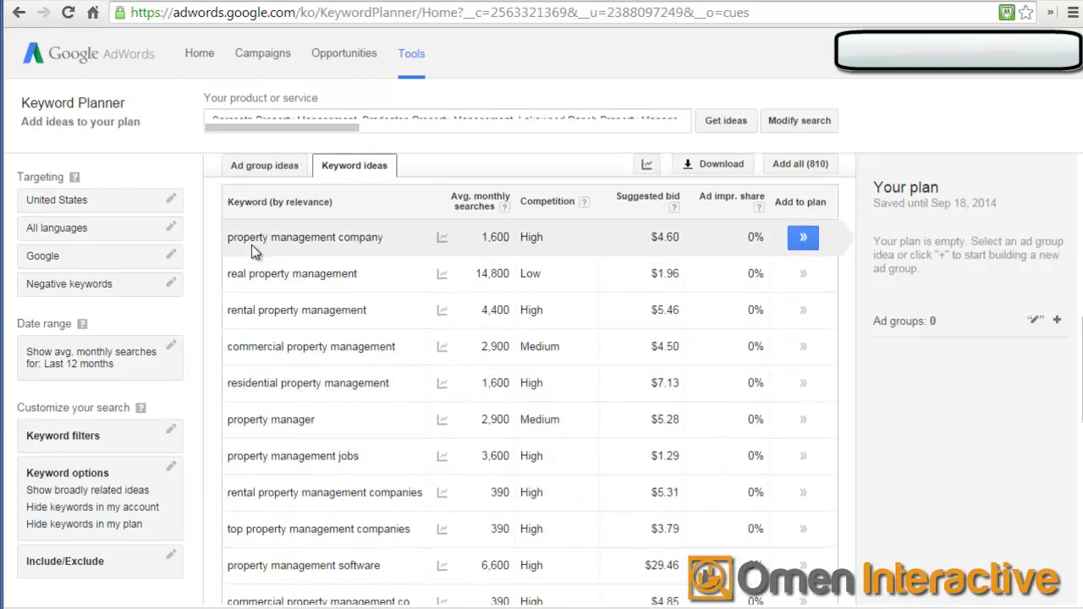
pyautogui.scroll(-2, 343, 429)
pyautogui.scroll(-6, 343, 429)
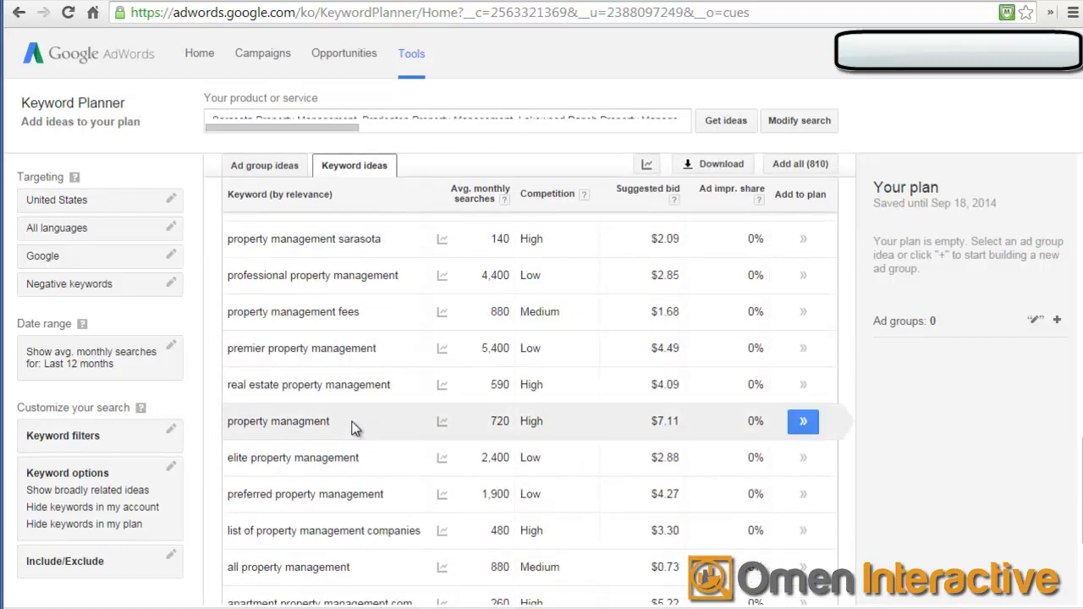
pyautogui.scroll(-1, 367, 417)
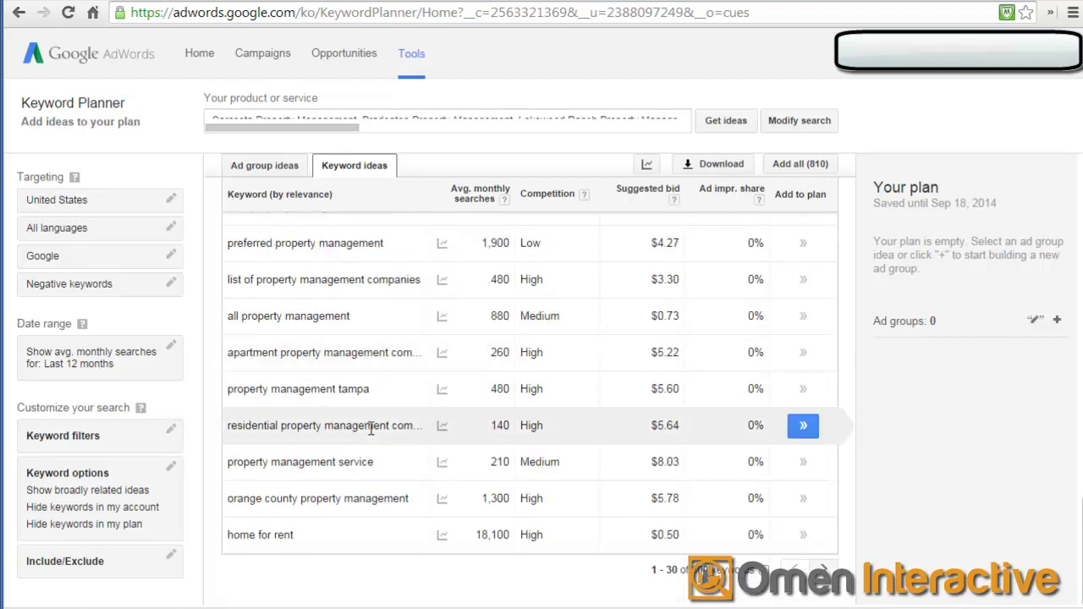
pyautogui.scroll(10, 355, 457)
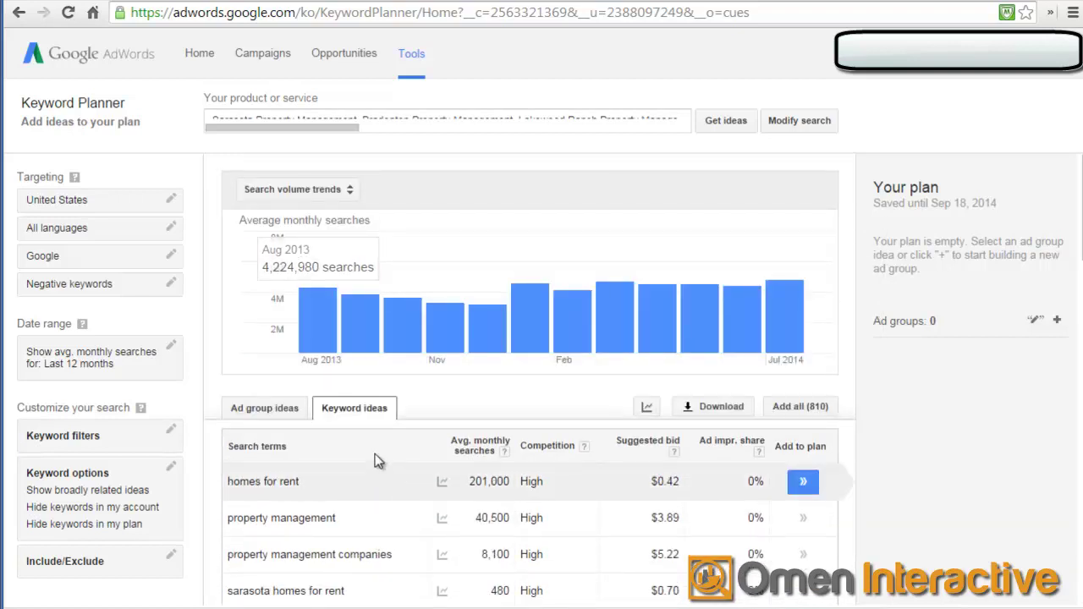
# Step: Show the ad group ideas and examine the average monthly searches of the suggested groups
pyautogui.click(264, 408)
pyautogui.scroll(-2, 573, 472)
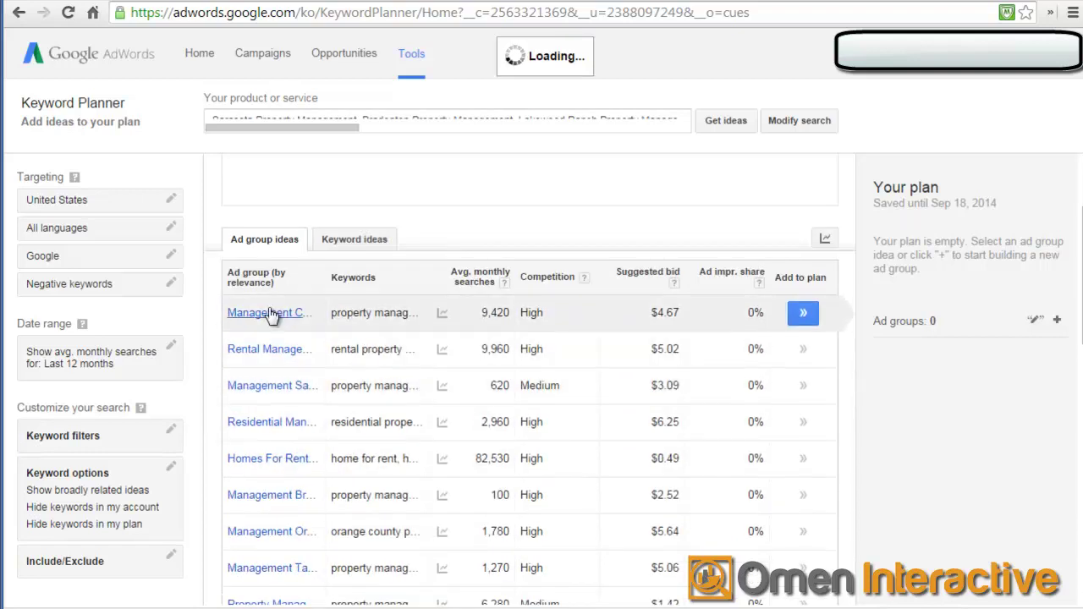
pyautogui.scroll(-3, 284, 447)
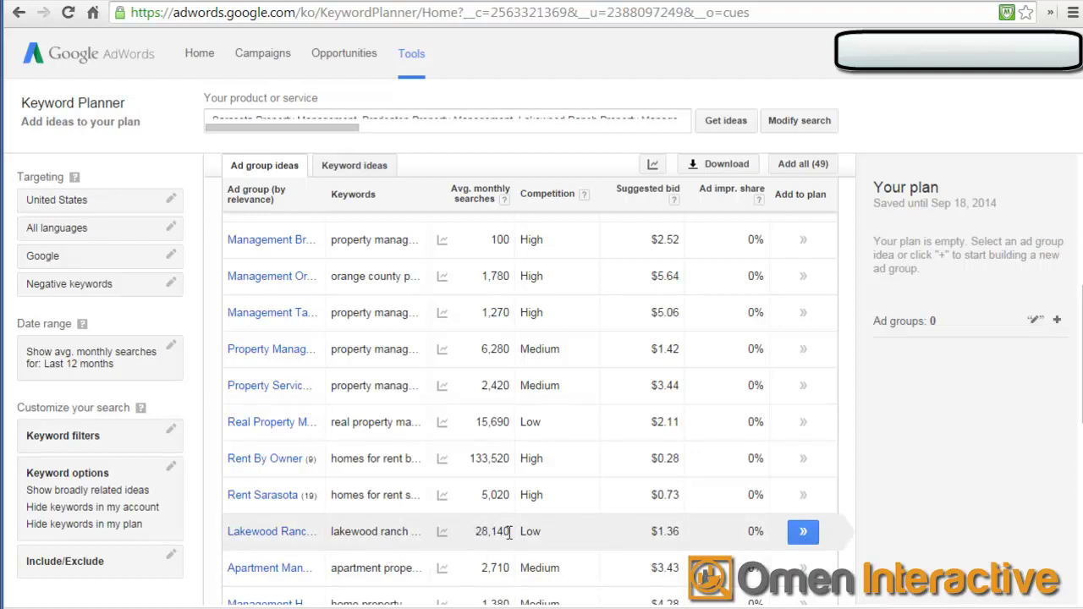
pyautogui.scroll(-2, 508, 531)
pyautogui.moveTo(506, 472)
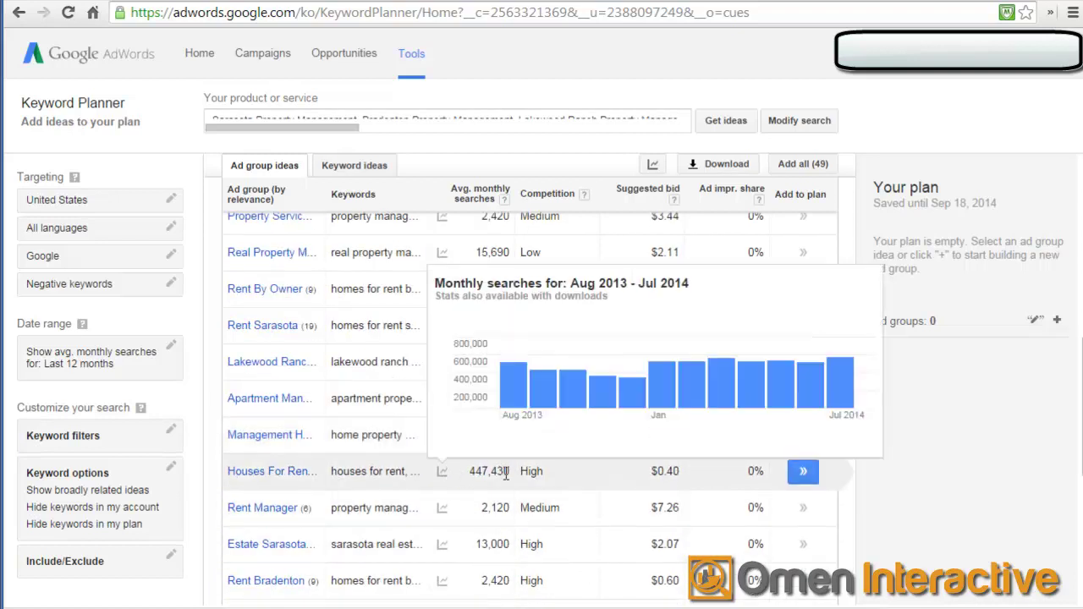
pyautogui.scroll(-4, 505, 474)
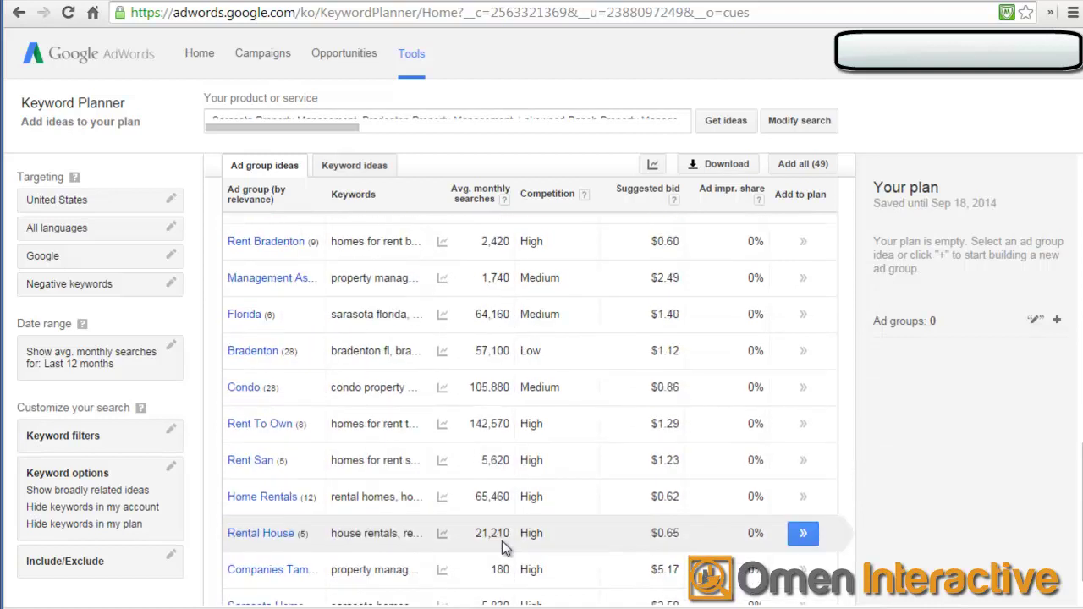
pyautogui.moveTo(485, 491)
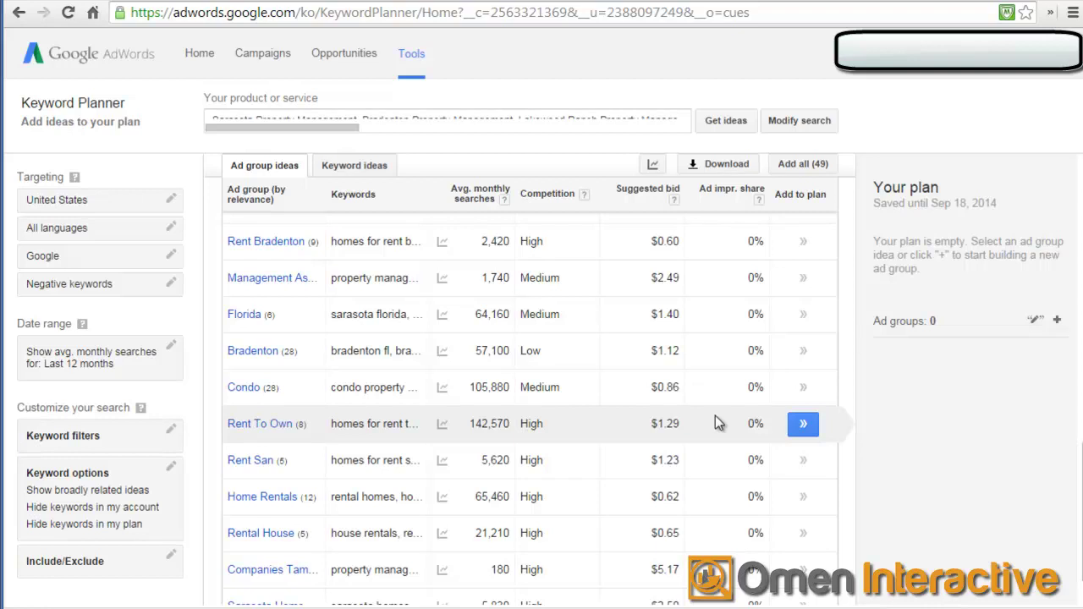
# Step: Compare the suggested bids and competition levels across the listed ad group ideas, from the first group to the last
pyautogui.scroll(6, 665, 279)
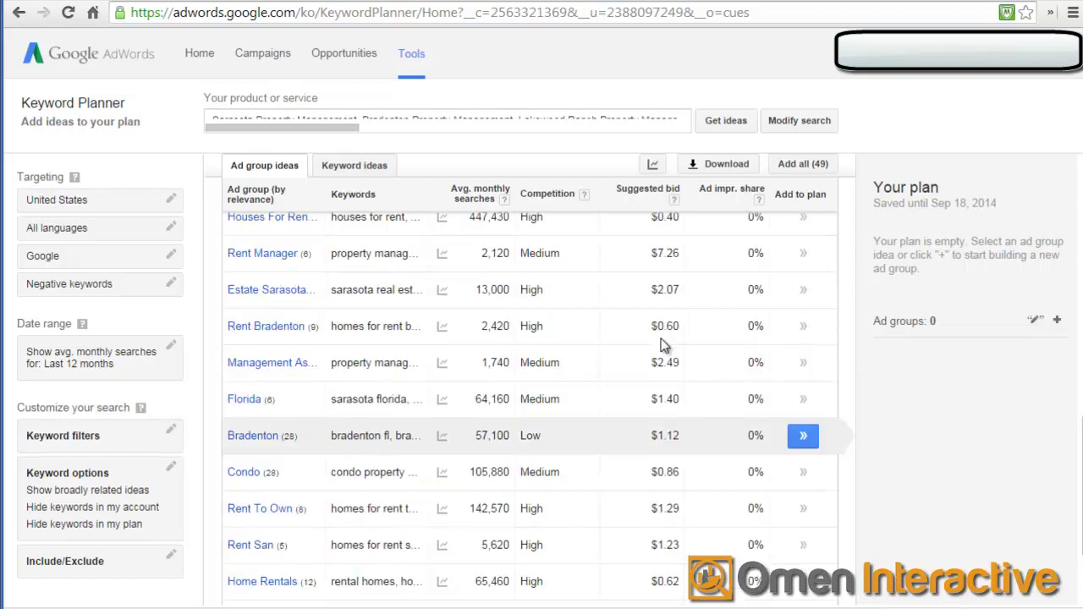
pyautogui.scroll(3, 665, 266)
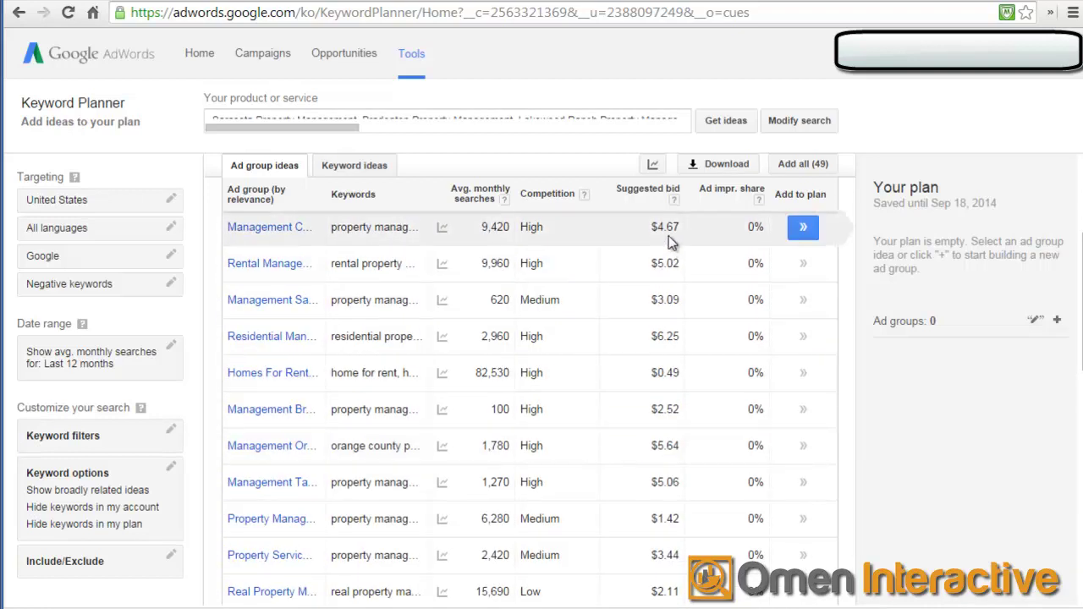
pyautogui.scroll(2, 677, 296)
pyautogui.scroll(-2, 679, 319)
pyautogui.scroll(-2, 673, 372)
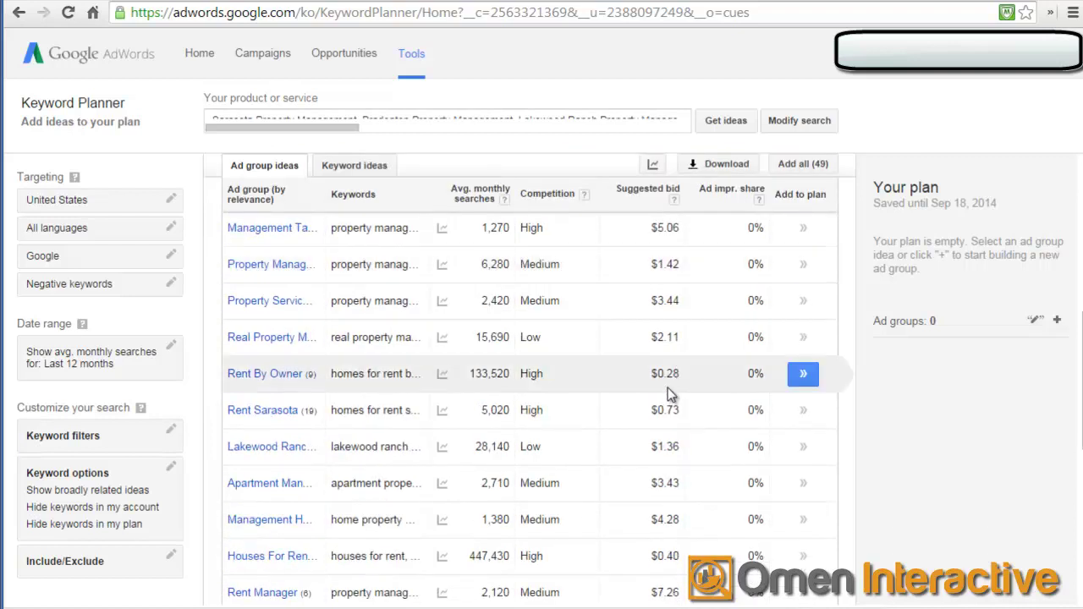
pyautogui.scroll(-5, 675, 393)
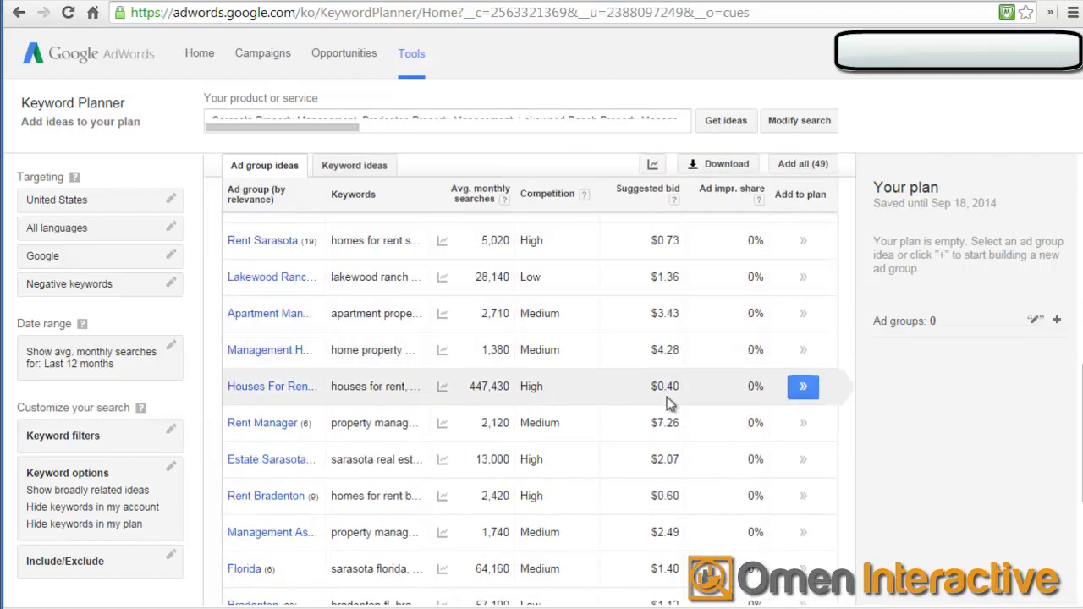
pyautogui.scroll(-1, 673, 396)
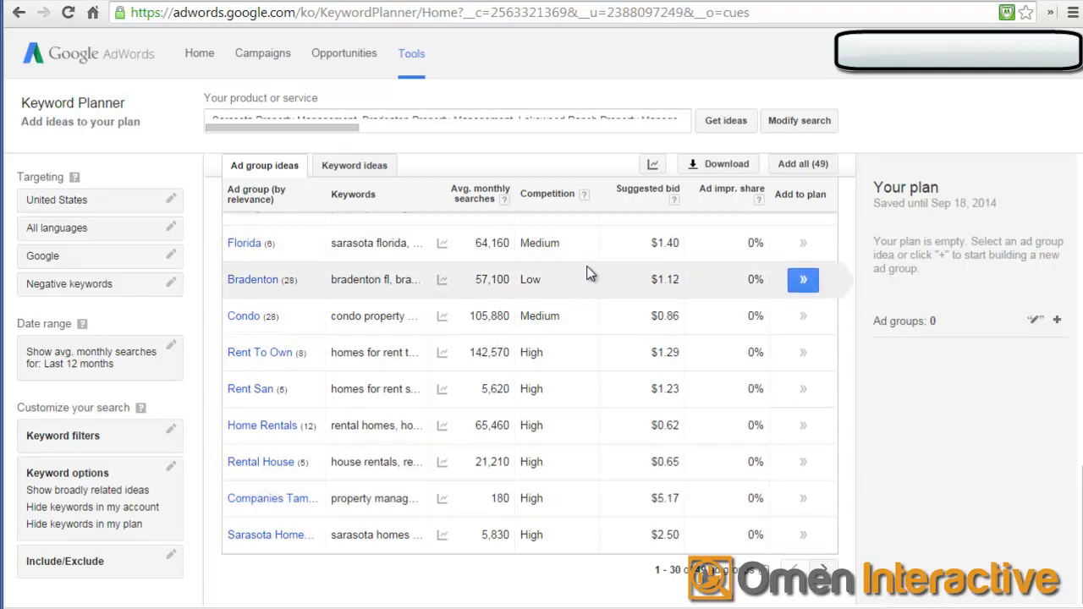
pyautogui.scroll(10, 590, 274)
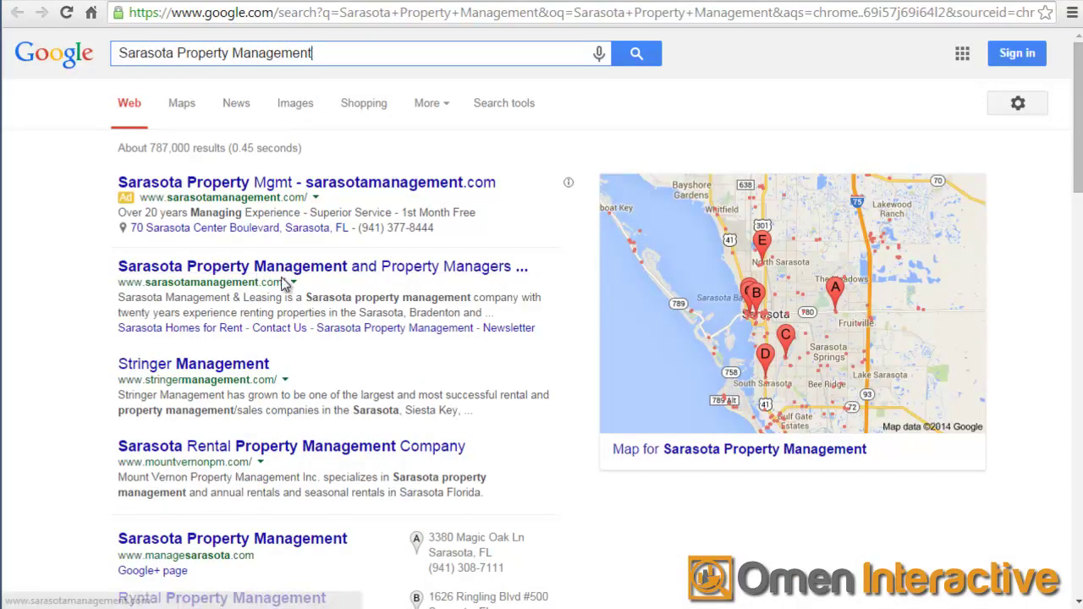
# Step: Inspect the meta keywords and description in the source of sarasotamanagement.com/sarasota-property-management and clear the highlight on the description text
pyautogui.click(346, 61)
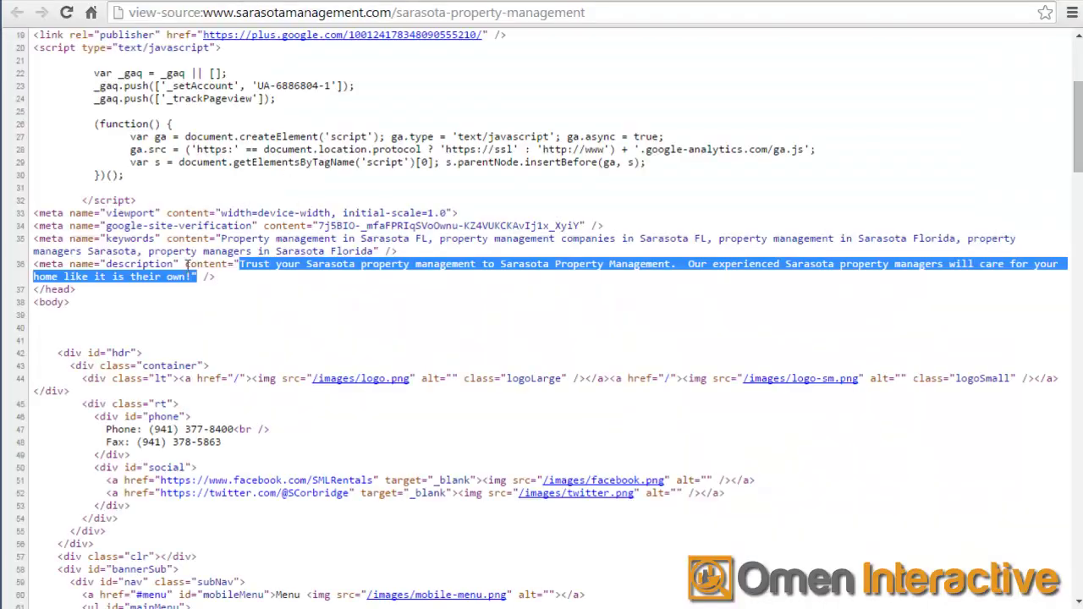
pyautogui.click(95, 252)
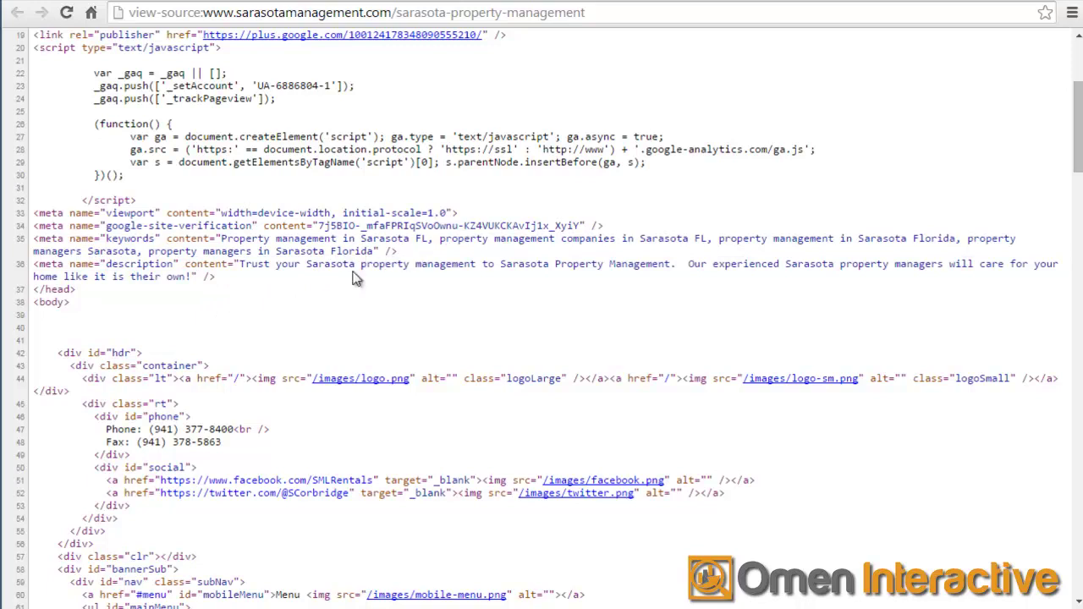
# Step: Compare how "Sarasota" is used in the meta keywords and the meta description by highlighting its occurrences, then clear the highlight
pyautogui.doubleClick(372, 240)
pyautogui.moveTo(322, 264); pyautogui.dragTo(345, 264)
pyautogui.moveTo(538, 264); pyautogui.dragTo(500, 264)
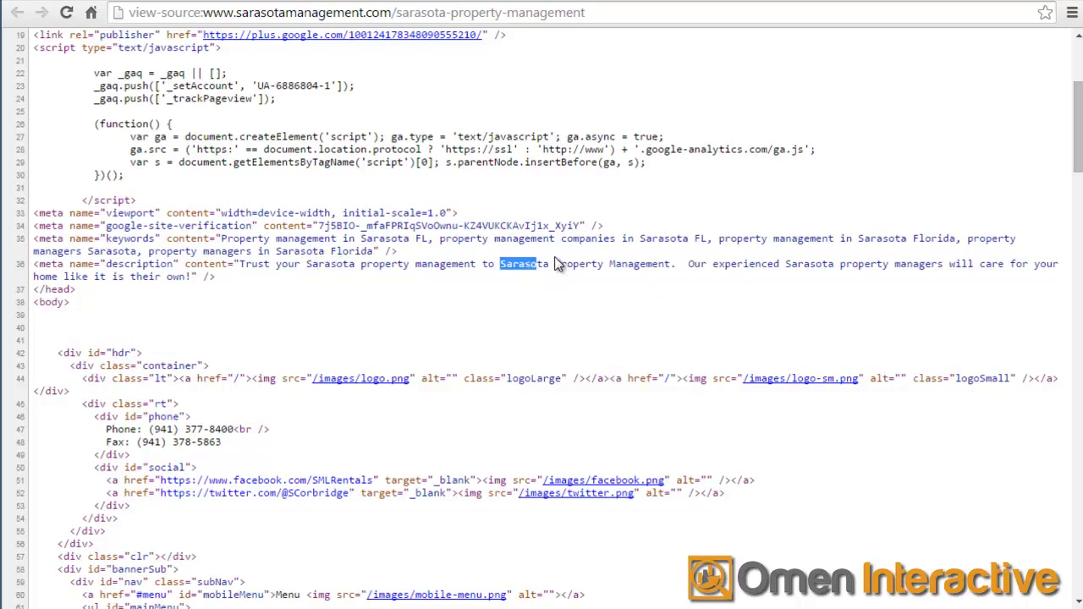
pyautogui.moveTo(682, 242); pyautogui.dragTo(635, 237)
pyautogui.click(699, 242)
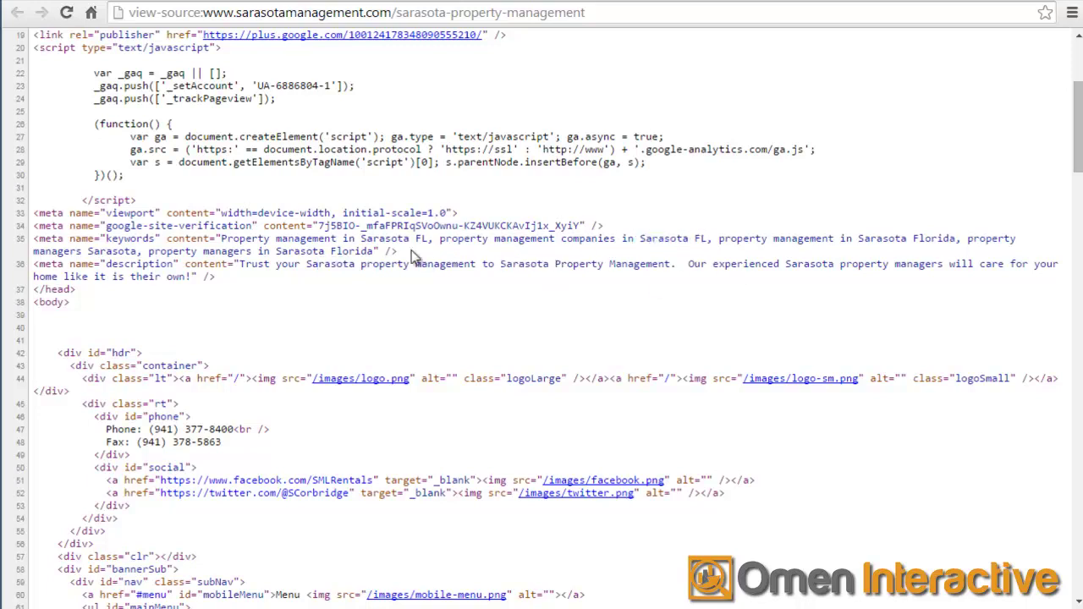
pyautogui.doubleClick(288, 251)
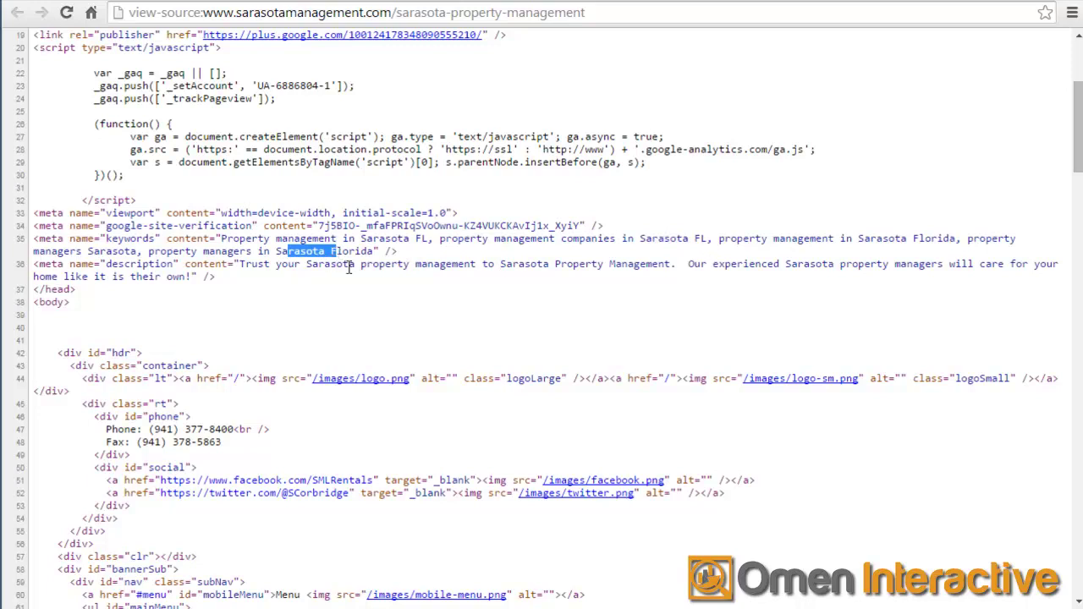
pyautogui.doubleClick(522, 264)
pyautogui.moveTo(696, 240); pyautogui.dragTo(651, 237)
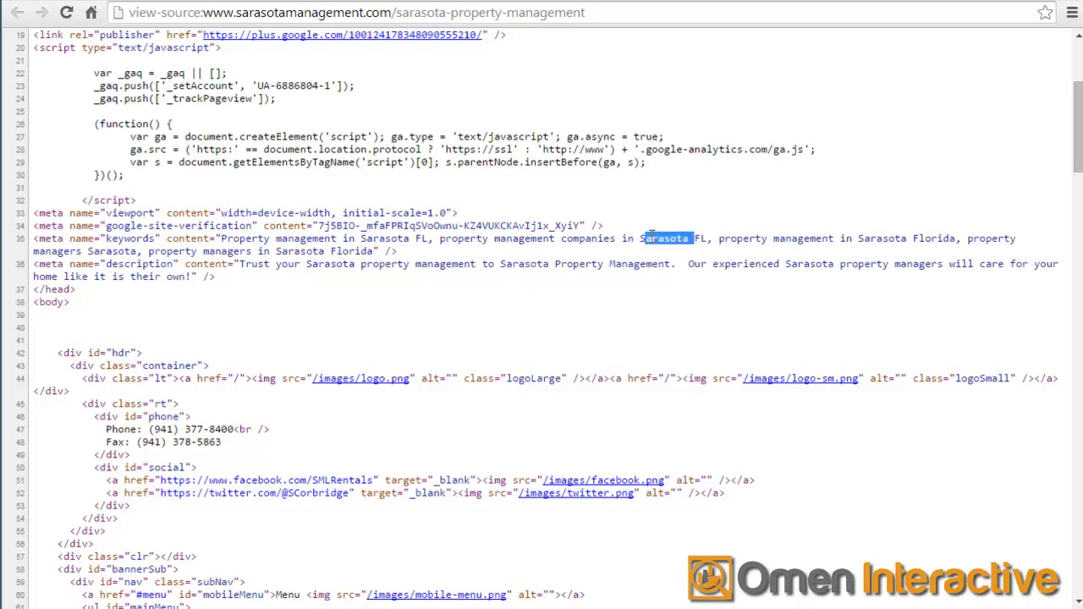
pyautogui.click(591, 258)
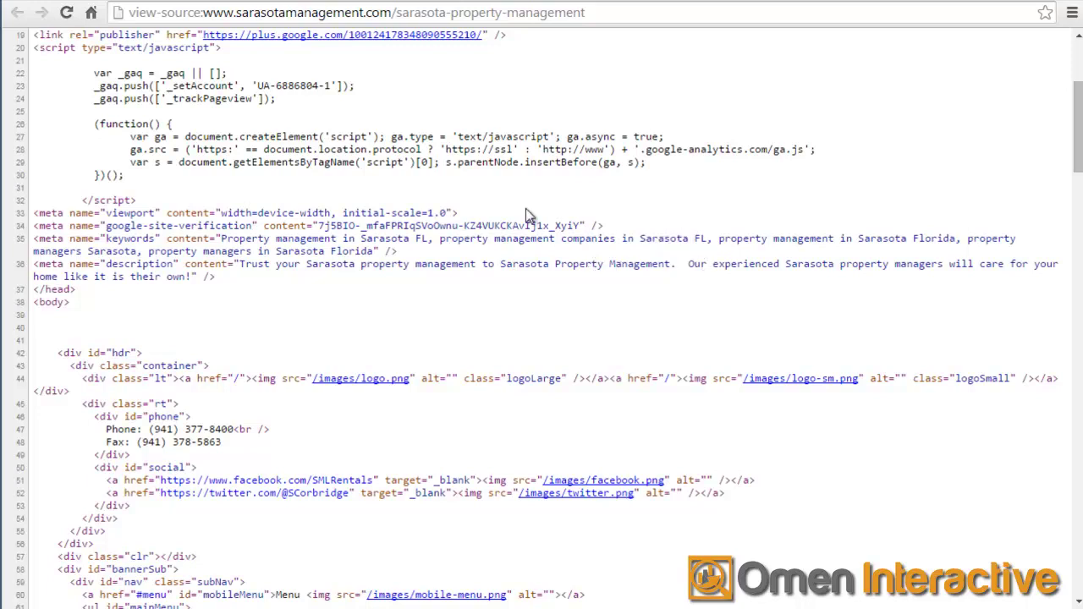
# Step: Examine the page title and both sets of meta keywords and description tags in the head of the source code
pyautogui.scroll(3, 408, 222)
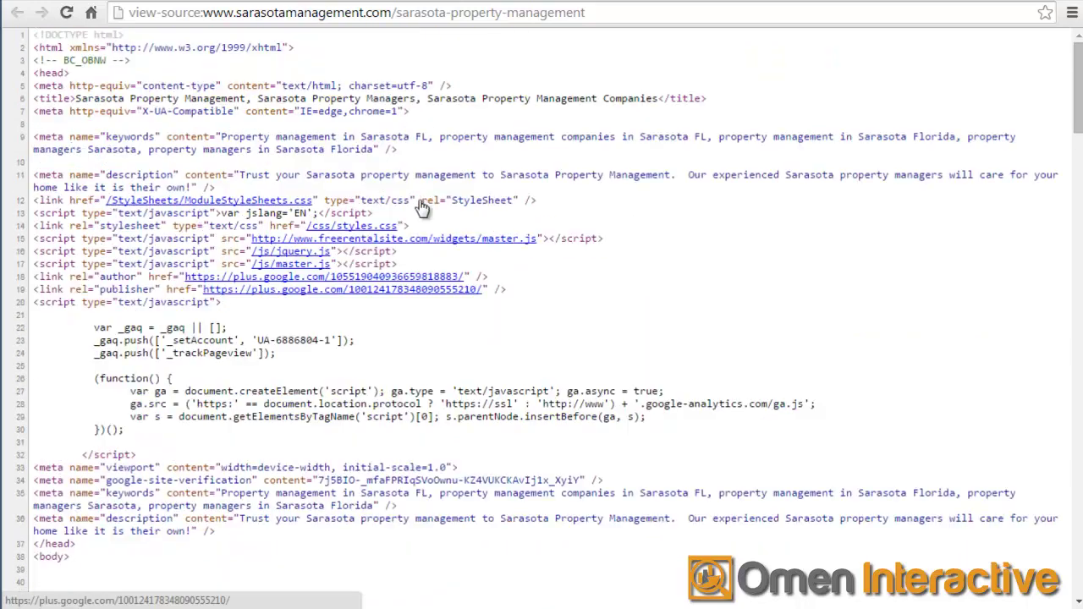
pyautogui.scroll(-1, 597, 271)
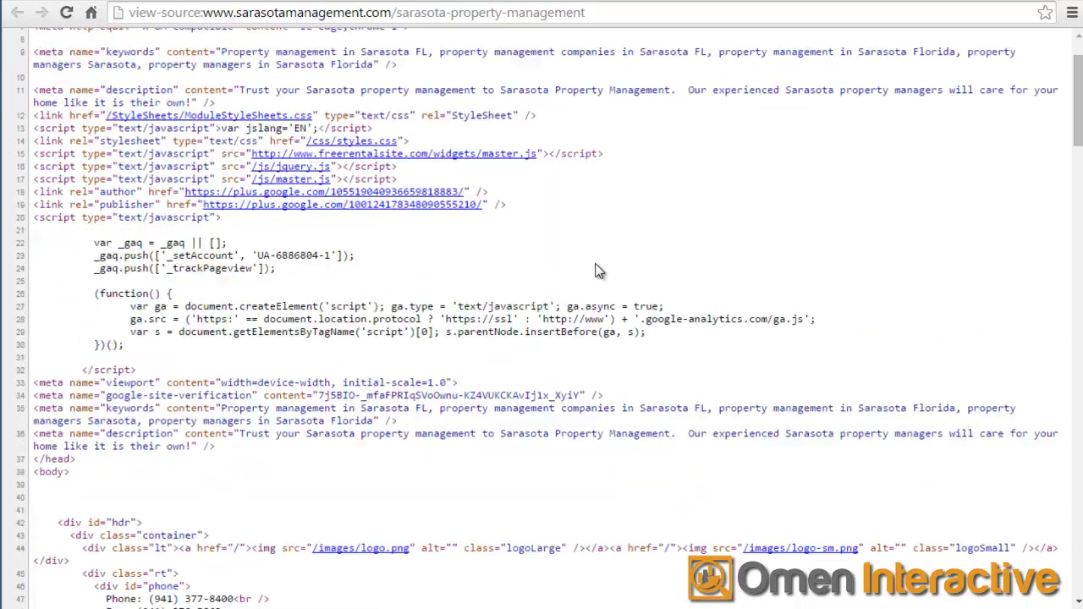
pyautogui.scroll(-1, 597, 270)
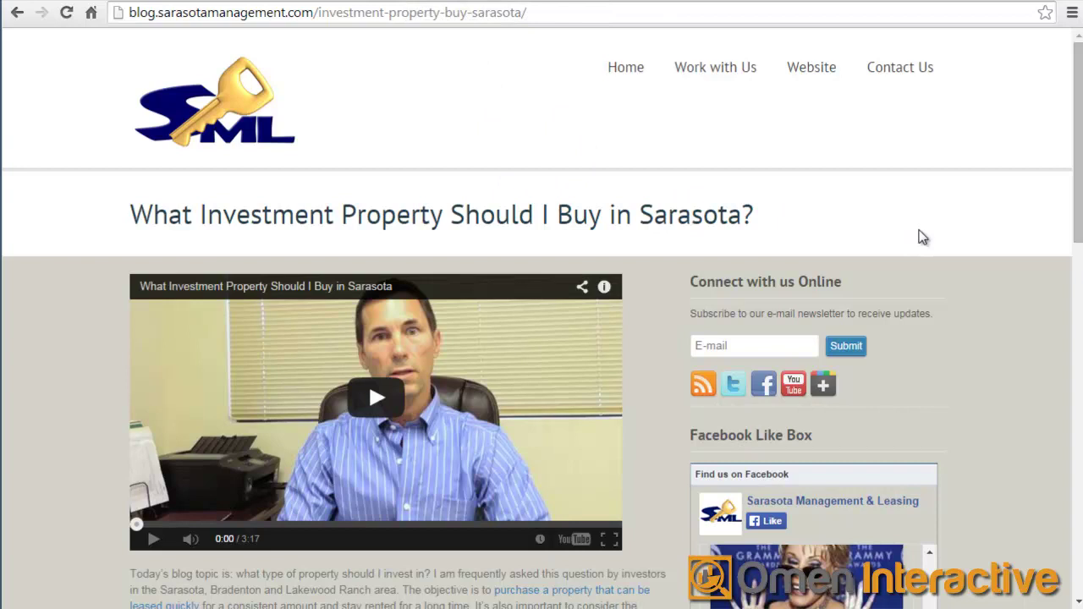
pyautogui.scroll(-2, 922, 238)
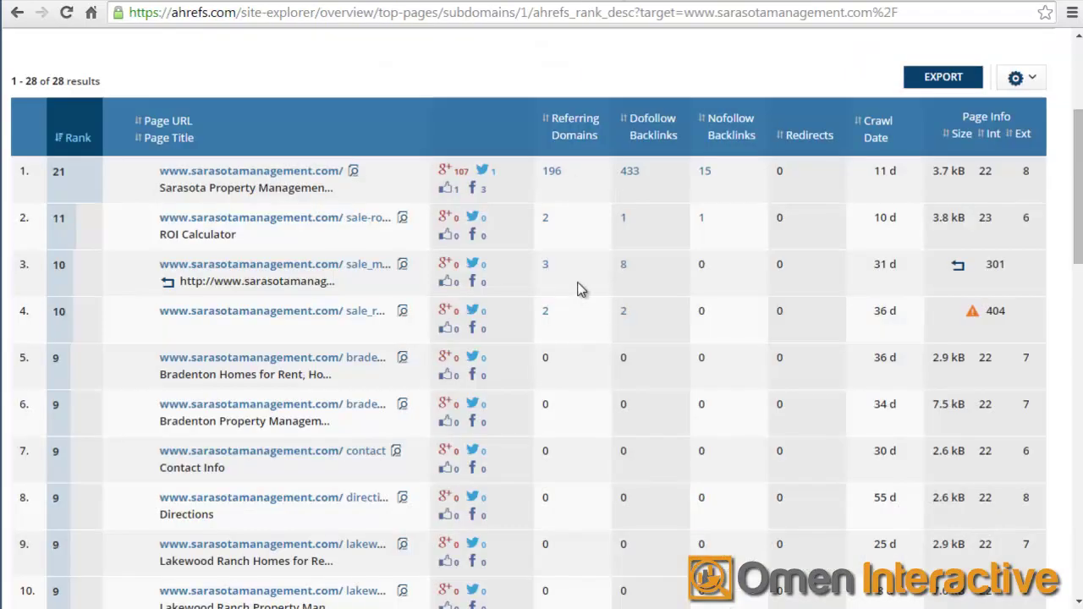
pyautogui.scroll(-8, 584, 313)
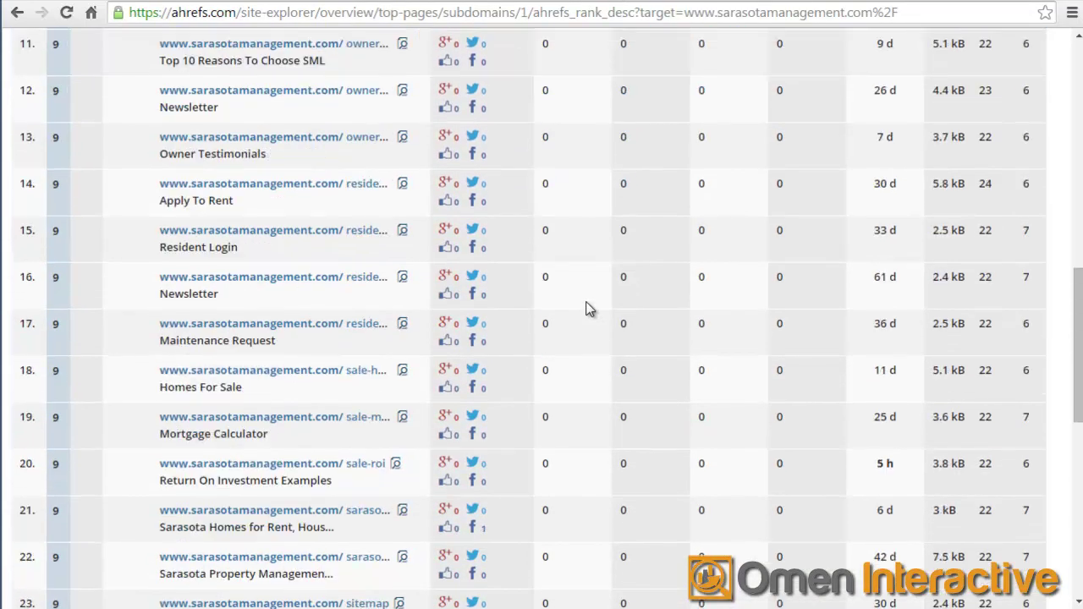
pyautogui.scroll(-5, 584, 313)
pyautogui.scroll(15, 583, 313)
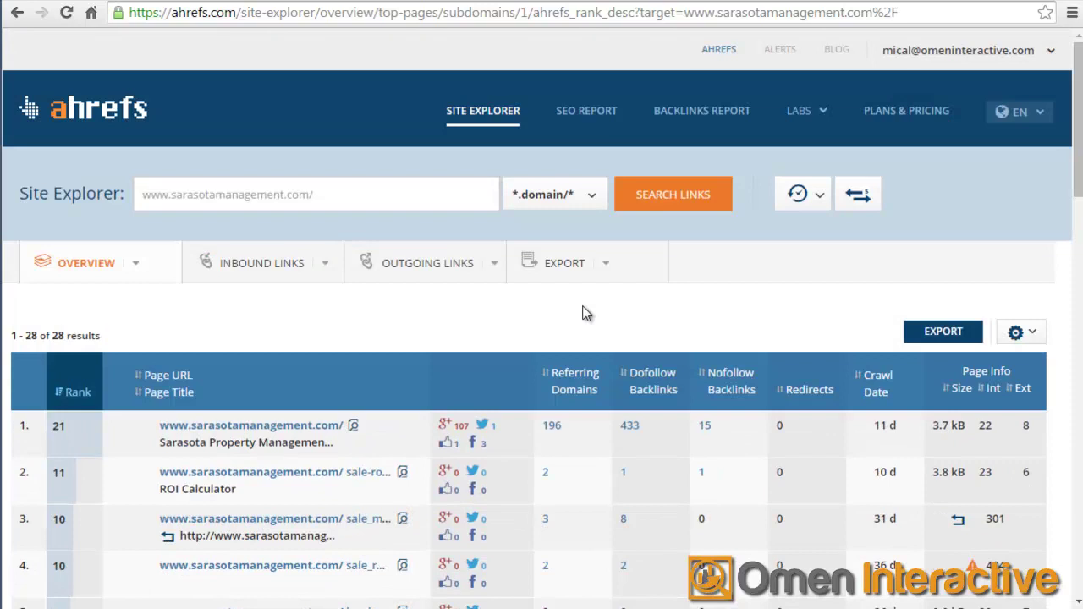